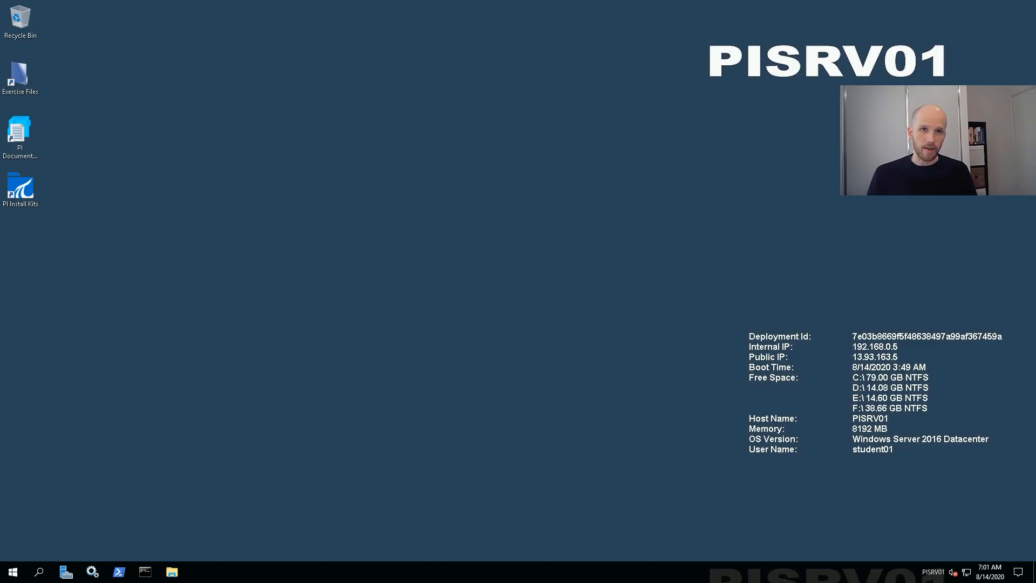
Inspect the server's drives, including the contents of PISystem (D:), and close the file browser
left_click(171, 573)
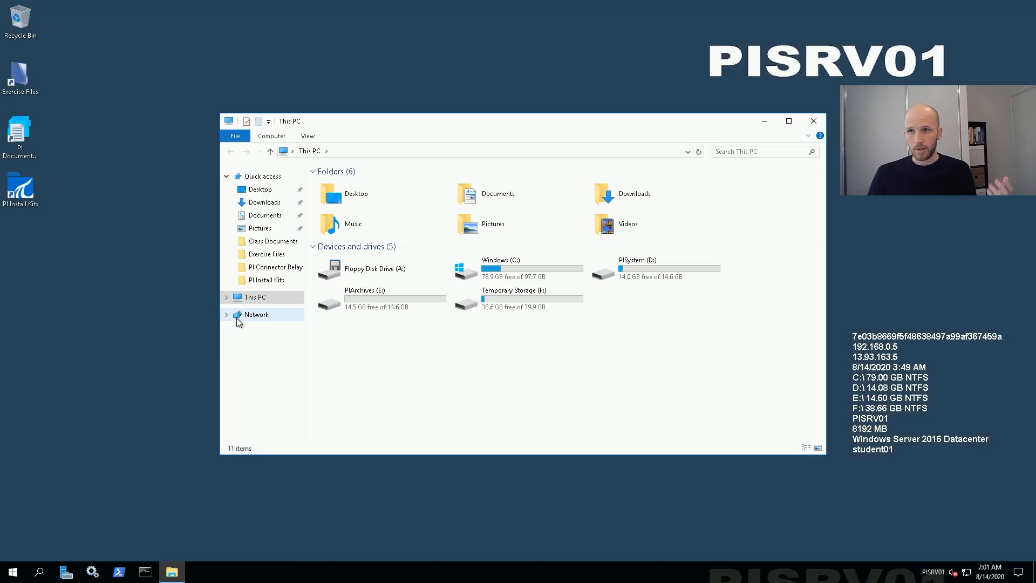
left_click(659, 271)
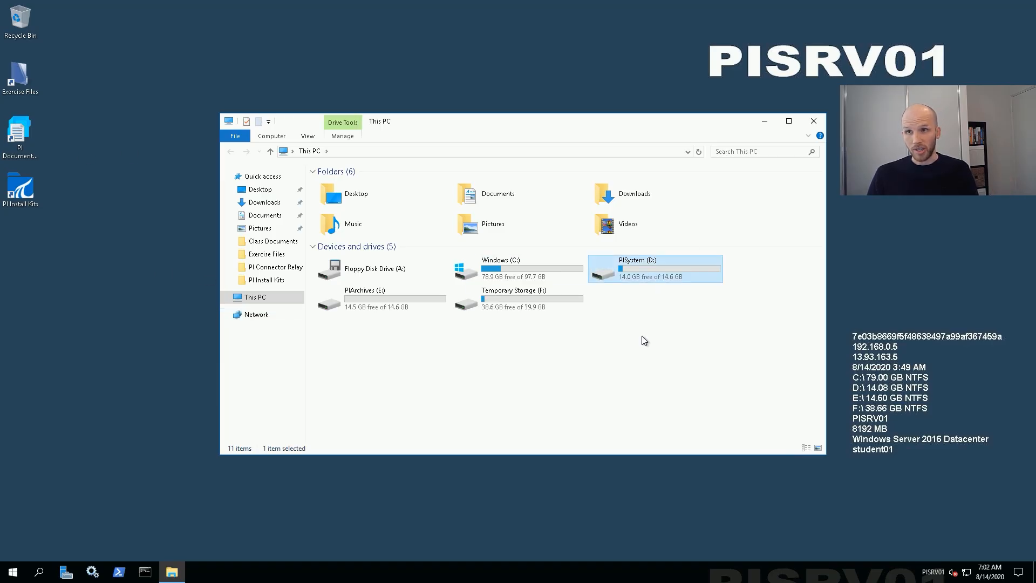
double_click(636, 266)
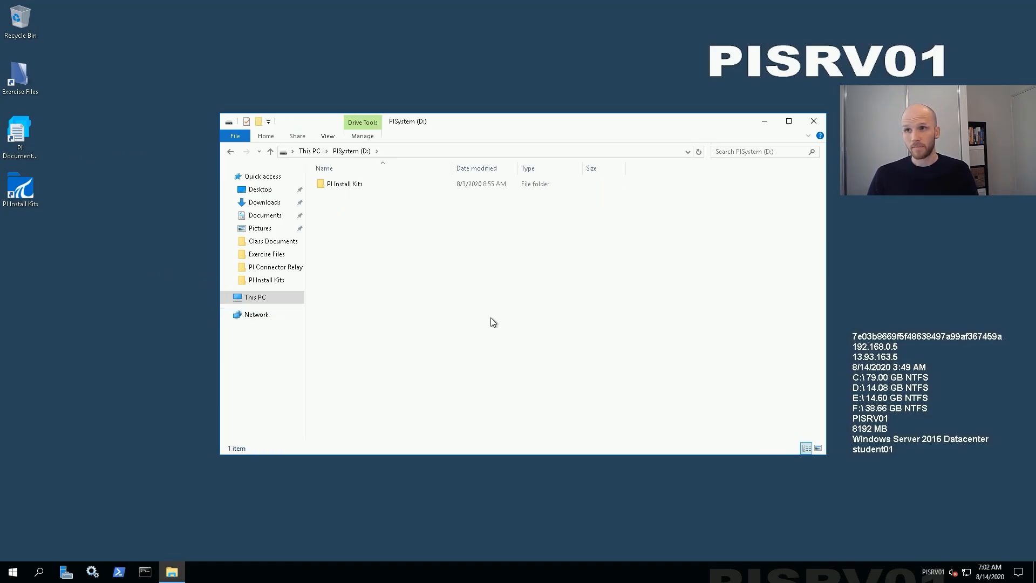
left_click(362, 185)
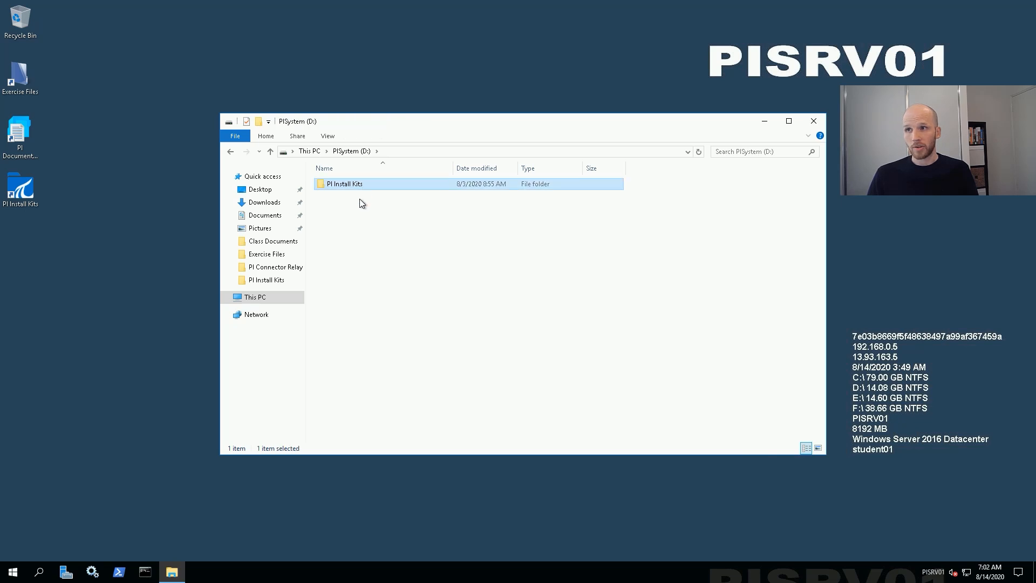
left_click(229, 151)
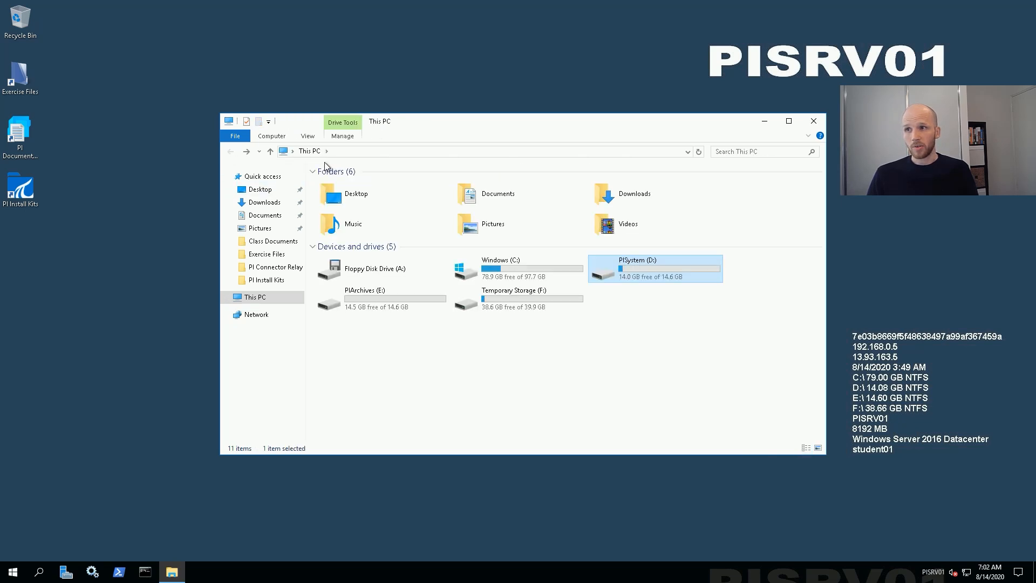
left_click(365, 299)
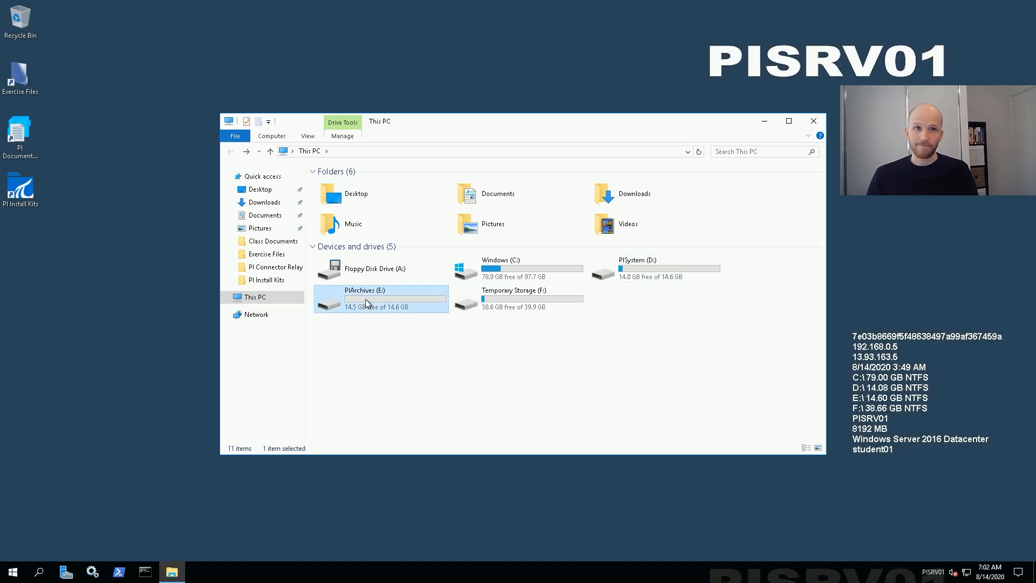
left_click(507, 267)
left_click(636, 270)
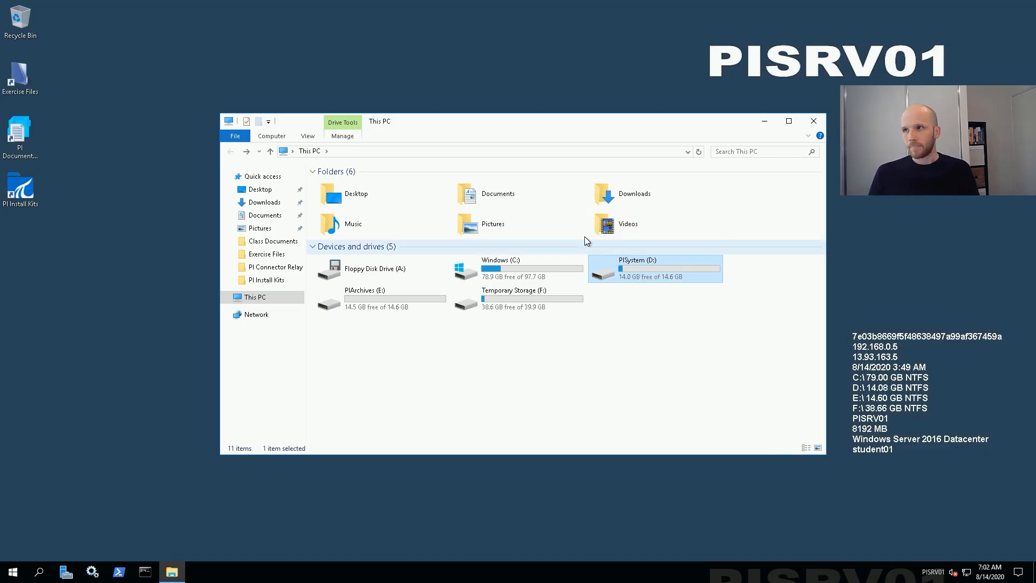
left_click(815, 125)
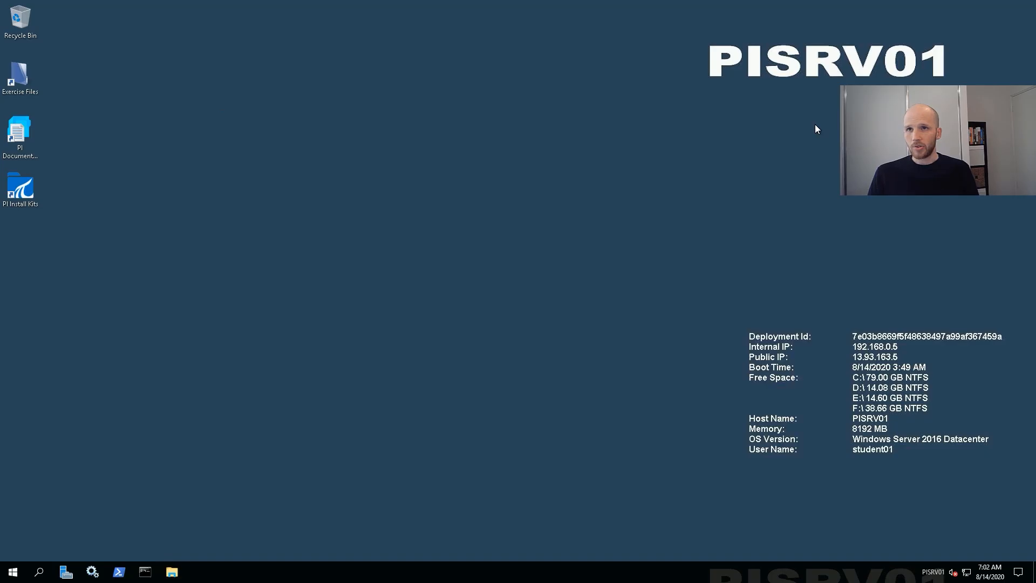
Run PI-Server_2018-SP3-Patch-1_.exe from the PI Install Kits folder as administrator and continue past the welcome page
double_click(22, 189)
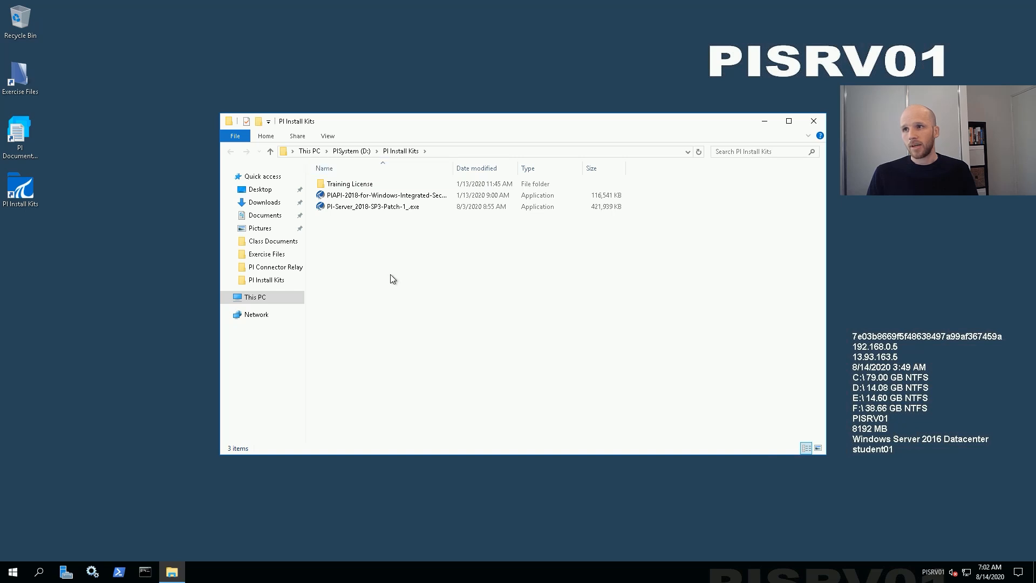
left_click(351, 207)
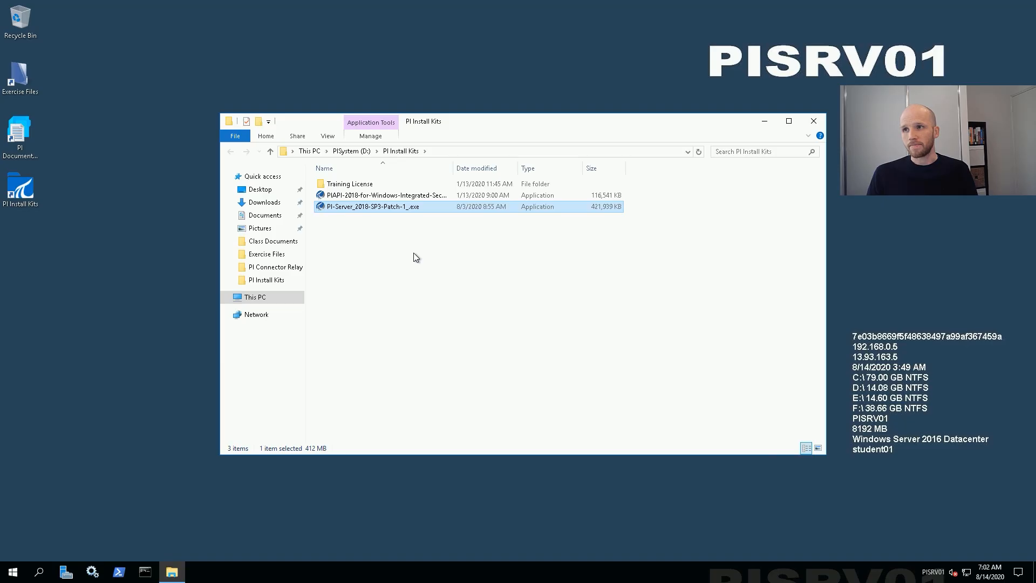
right_click(371, 209)
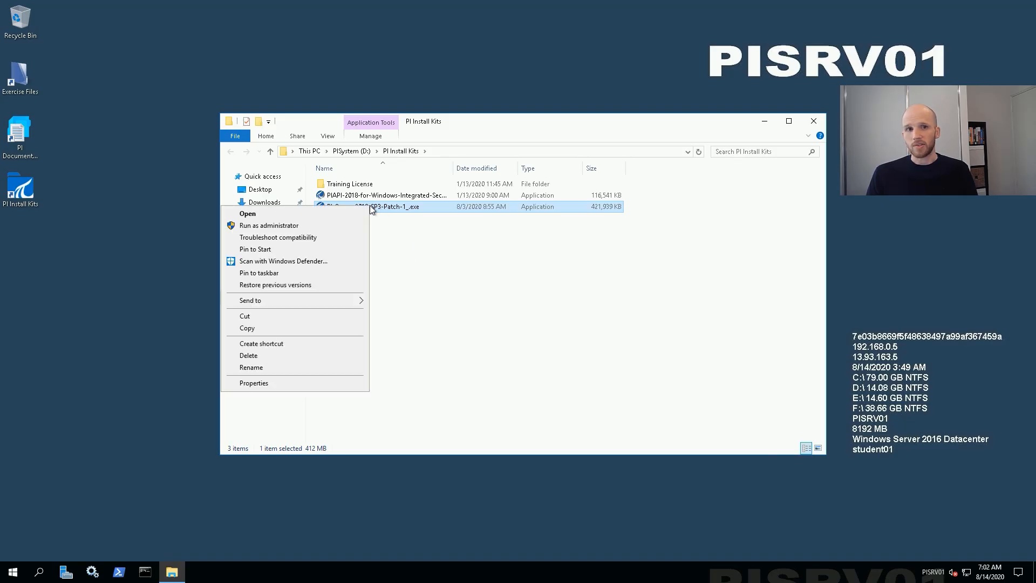
left_click(314, 225)
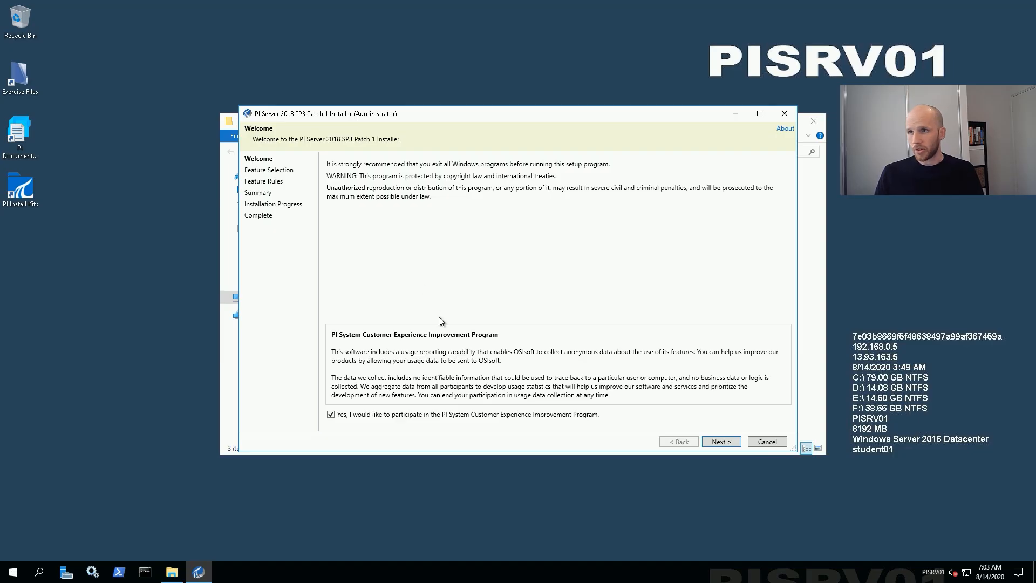
left_click(715, 446)
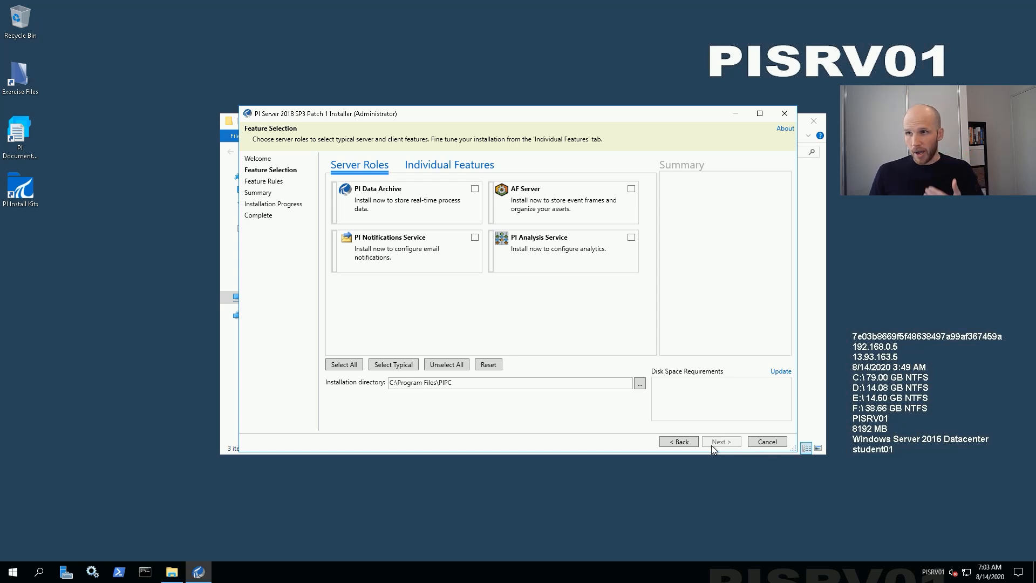
Select the PI Data Archive role and set its directories to D:\Program Files\PIPC, D:\Program Files (x86)\PIPC and D:\Program Files\PI
left_click(474, 190)
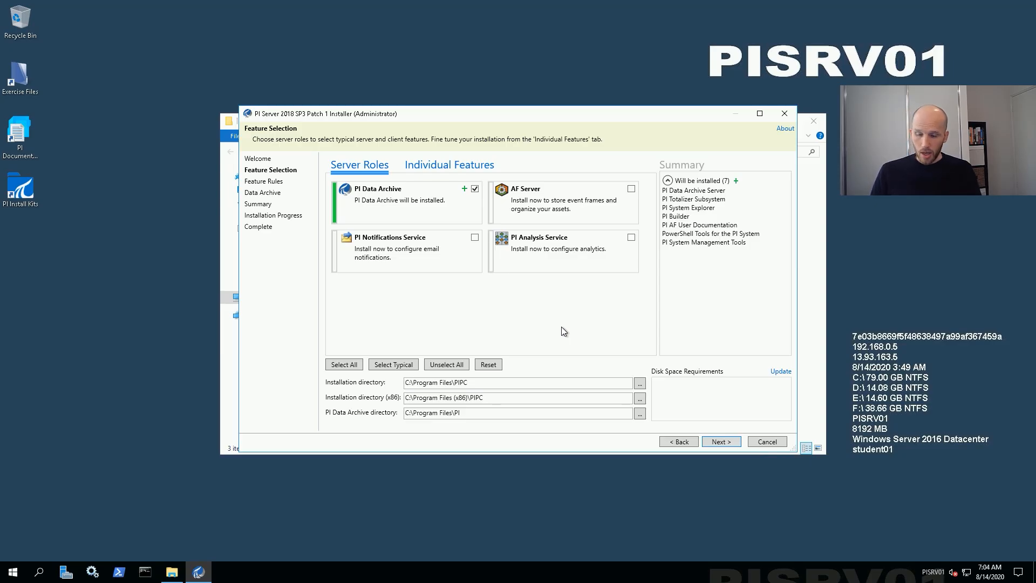
left_click(477, 383)
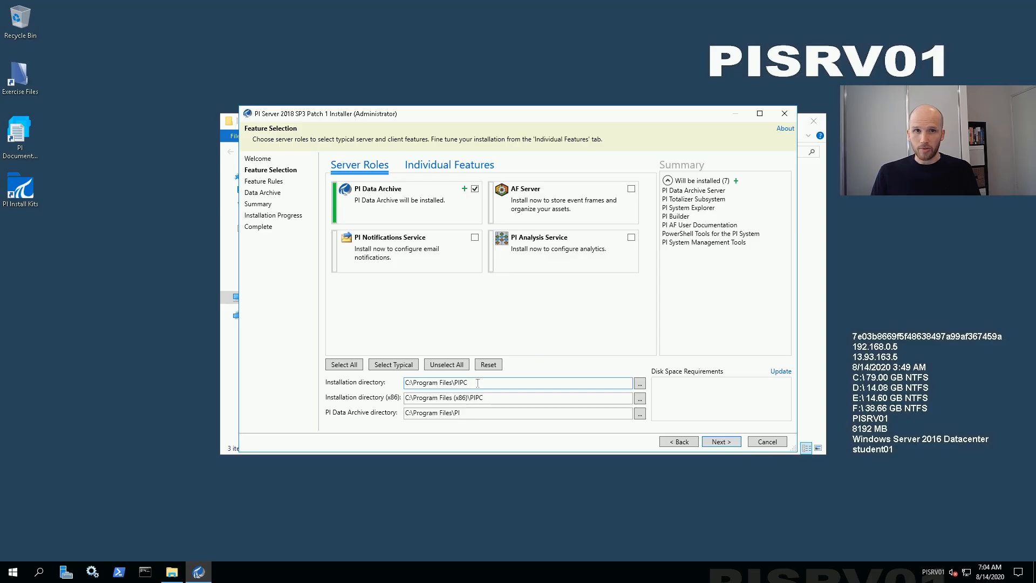
left_click(405, 383)
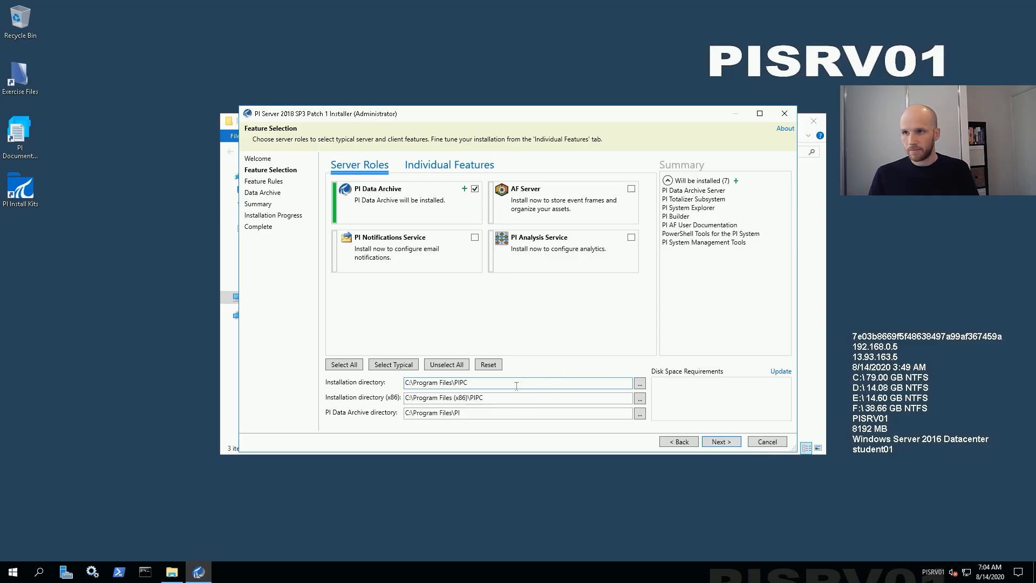
key("Home")
key("Delete")
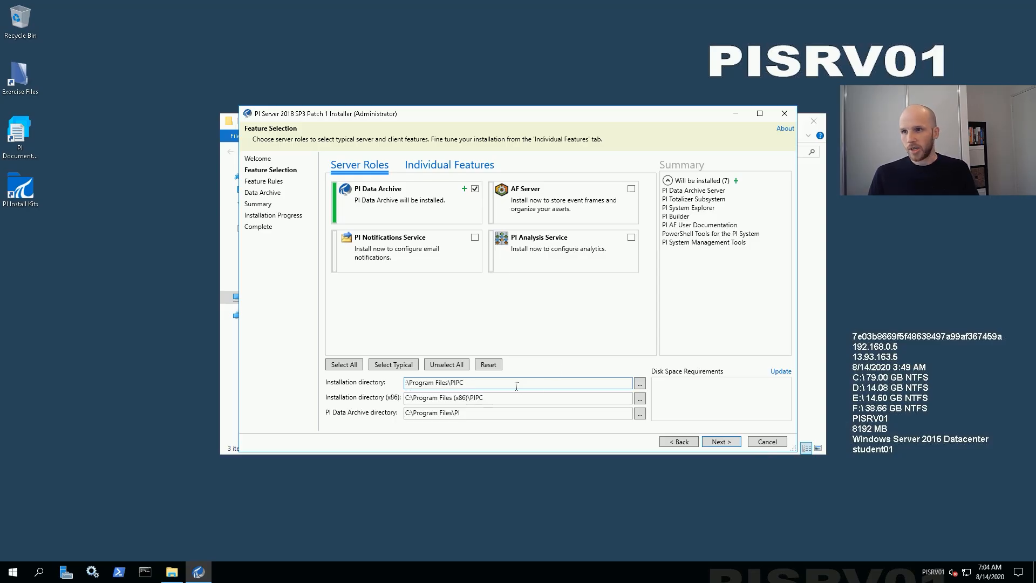
type("D")
key("Tab")
key("Tab")
key("Delete")
type("D")
key("Tab")
key("Tab")
key("Delete")
type("D")
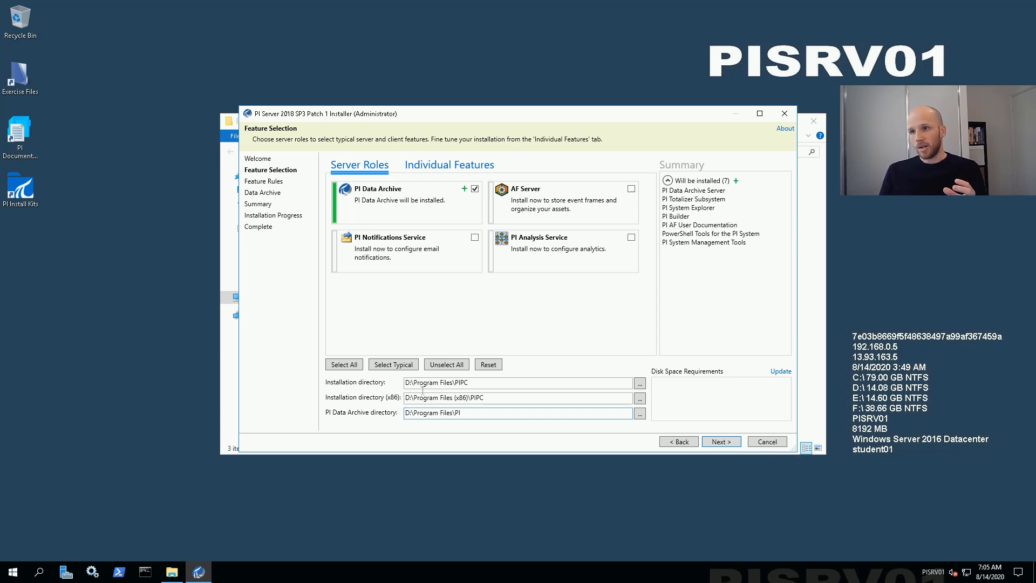
left_click(422, 386)
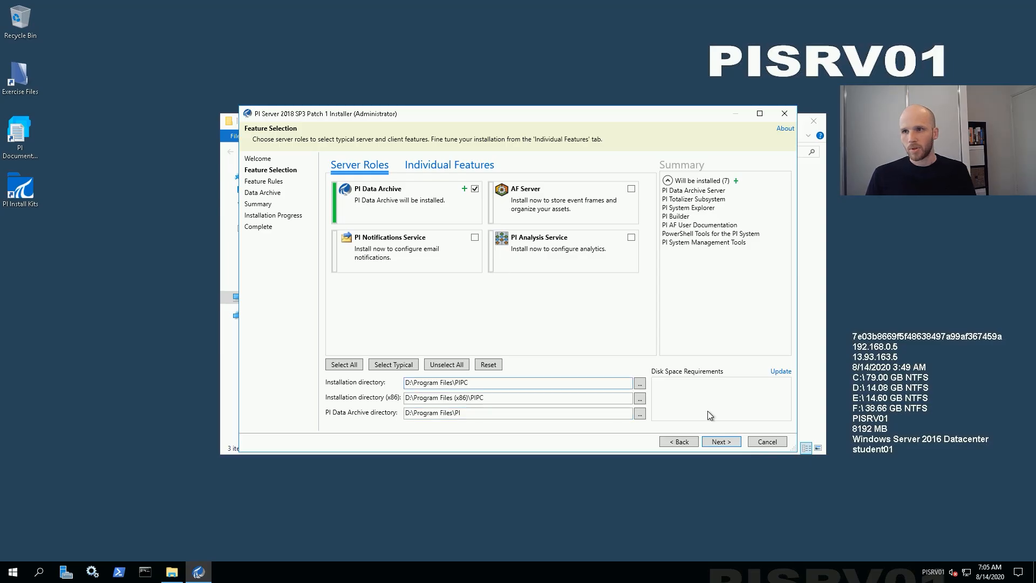
left_click(731, 443)
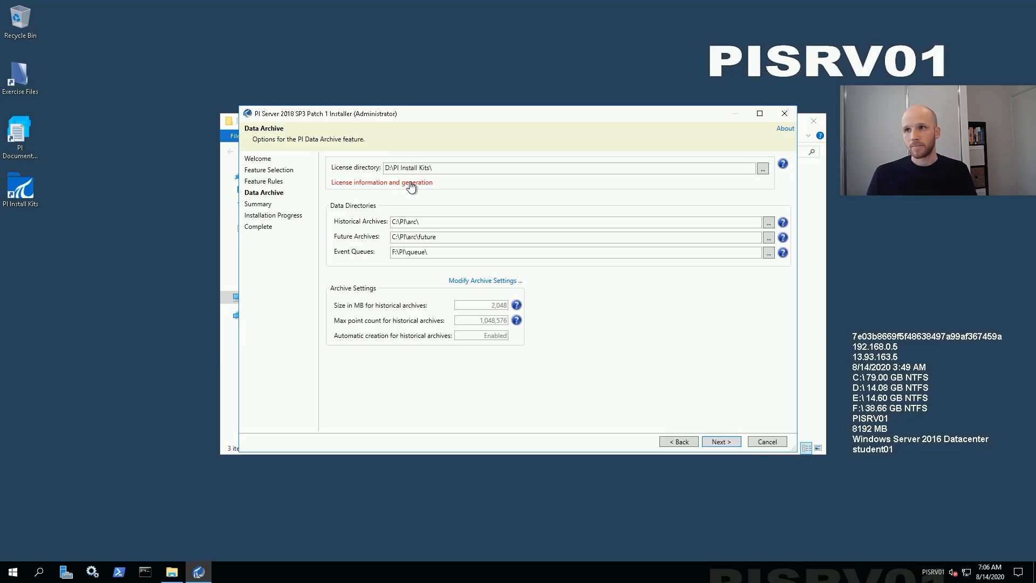
Set the license directory by choosing pilicense.dat in the Training License folder of PI Install Kits
left_click(762, 169)
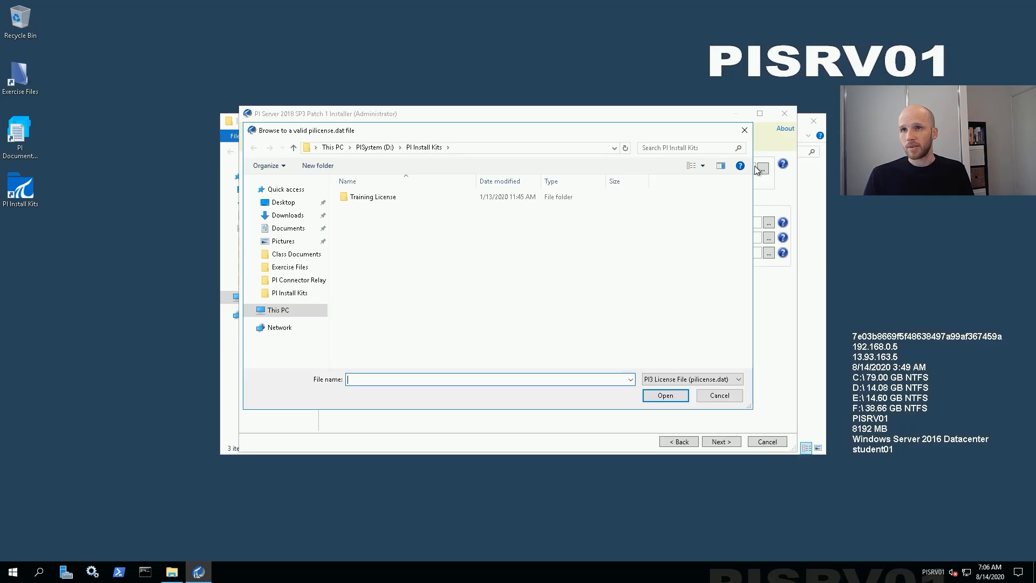
double_click(368, 200)
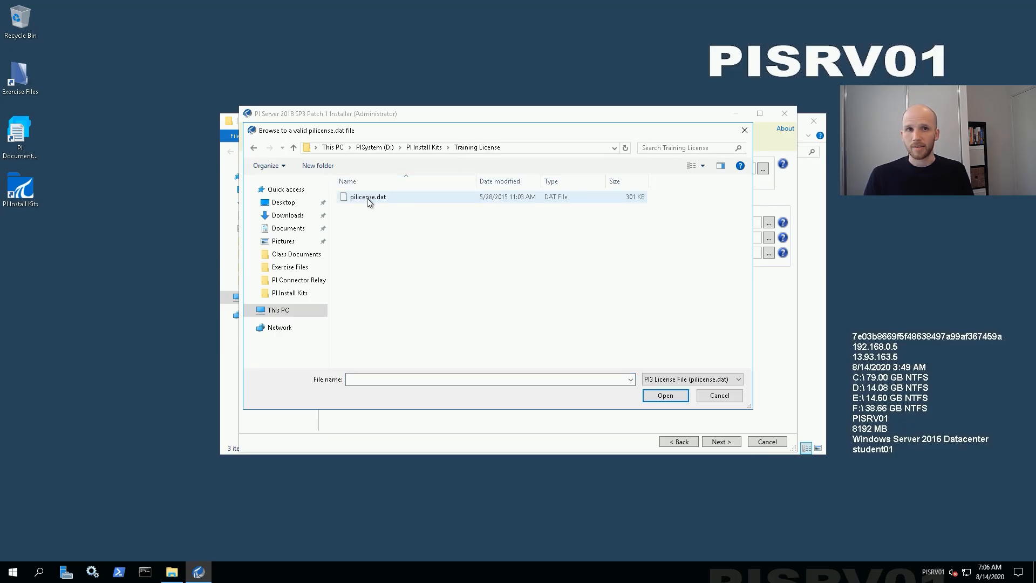
double_click(367, 198)
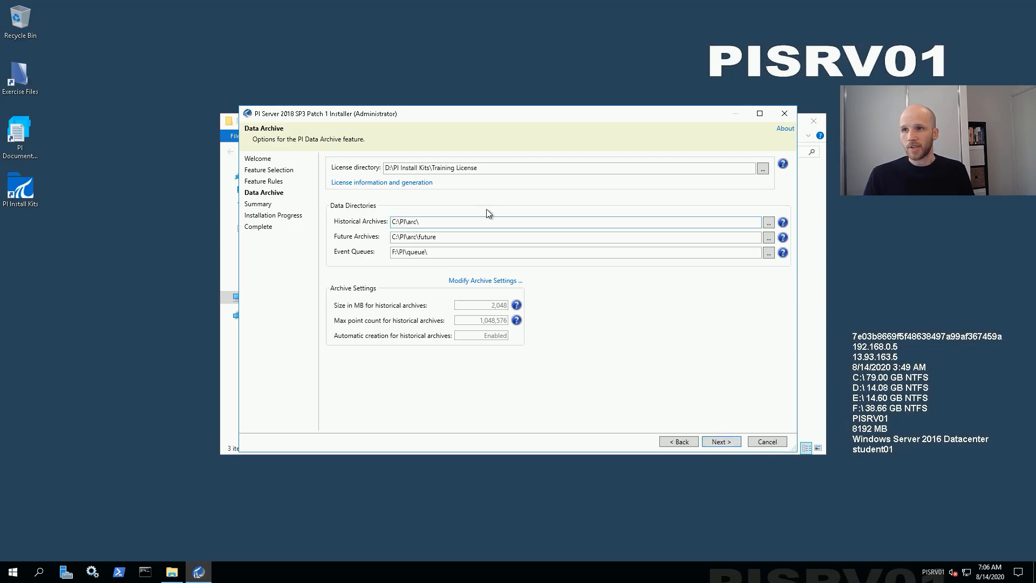
Set the historical archives directory to E:\PI\arc\, future archives to E:\PI\arc\future and event queues to D:\PI\queue\
key("BackSpace")
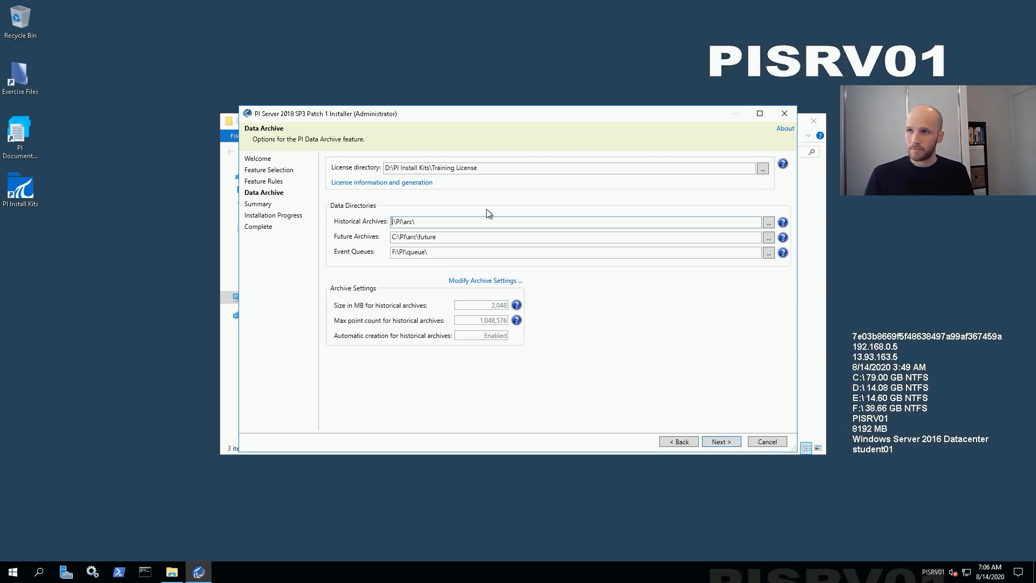
type("E")
key("Tab")
key("Home")
key("Delete")
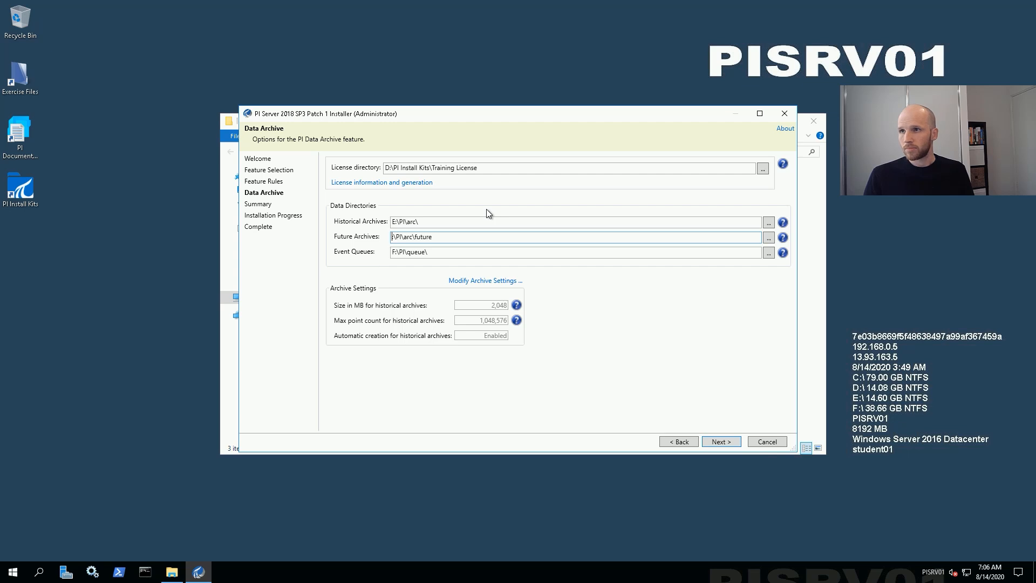
type("E")
key("Tab")
key("Home")
key("Delete")
type("E")
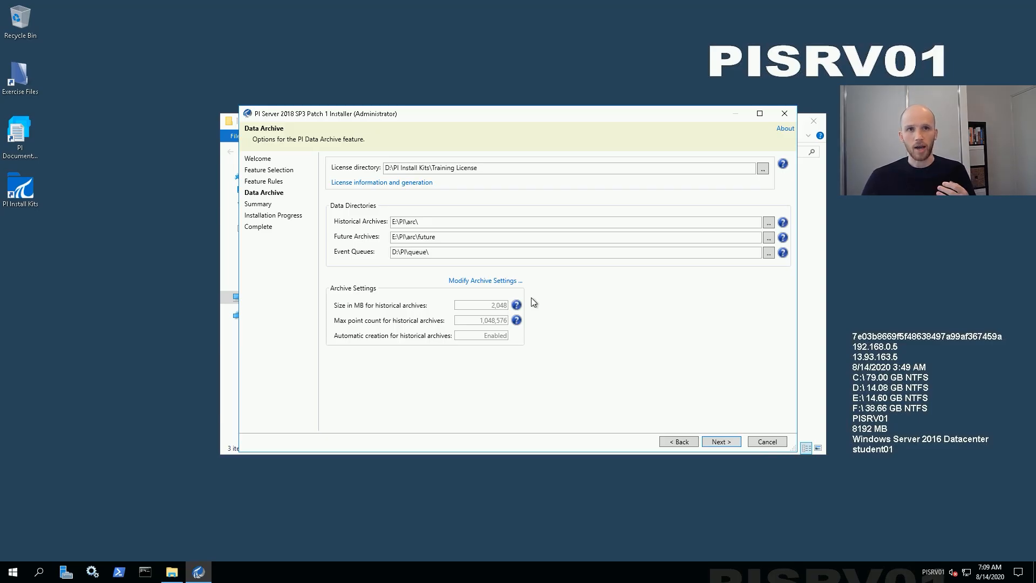
Keep the default archive settings, install the selected PI Server features and close the installer once finished
mouse_move(516, 308)
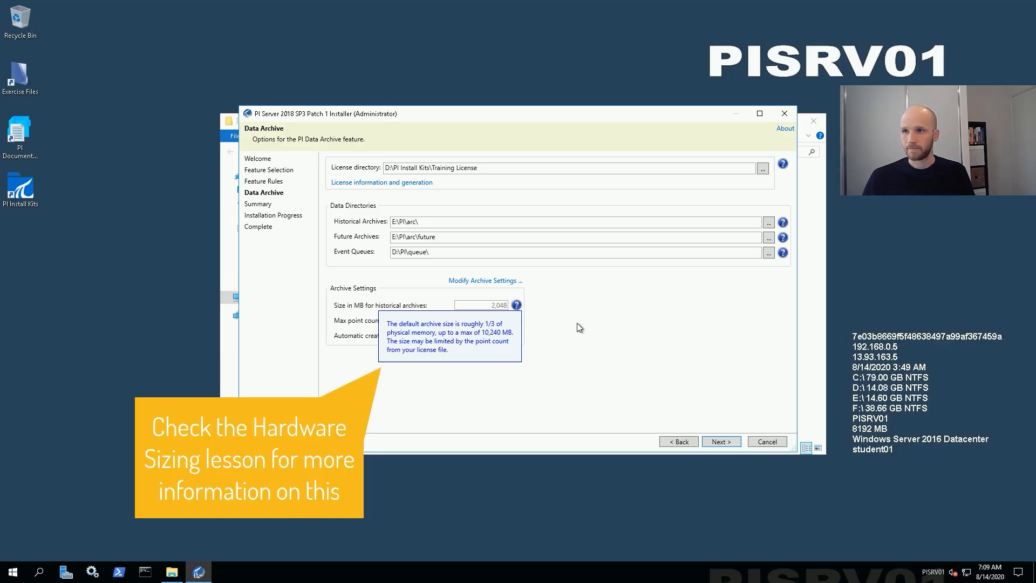
left_click(723, 444)
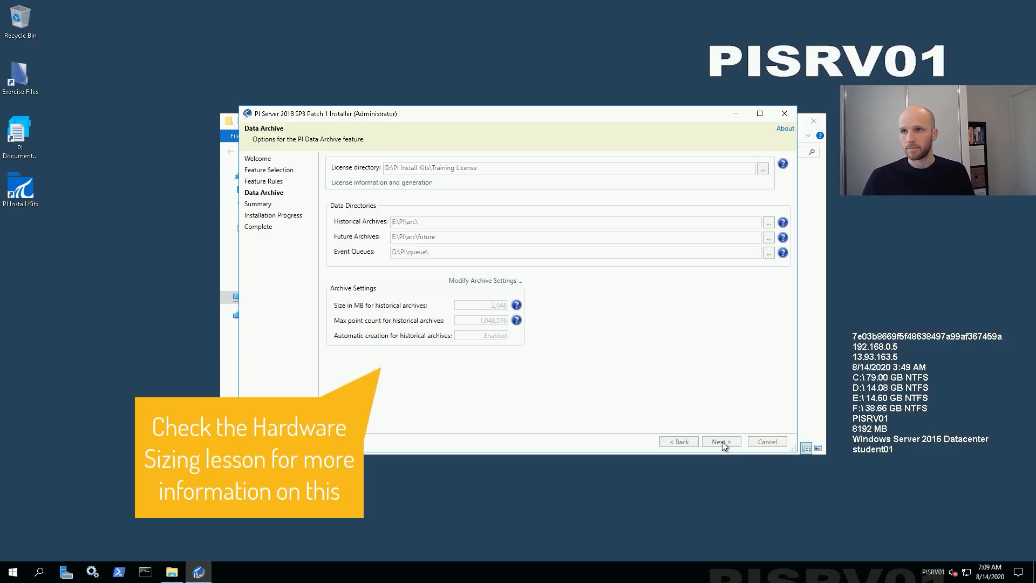
left_click(733, 446)
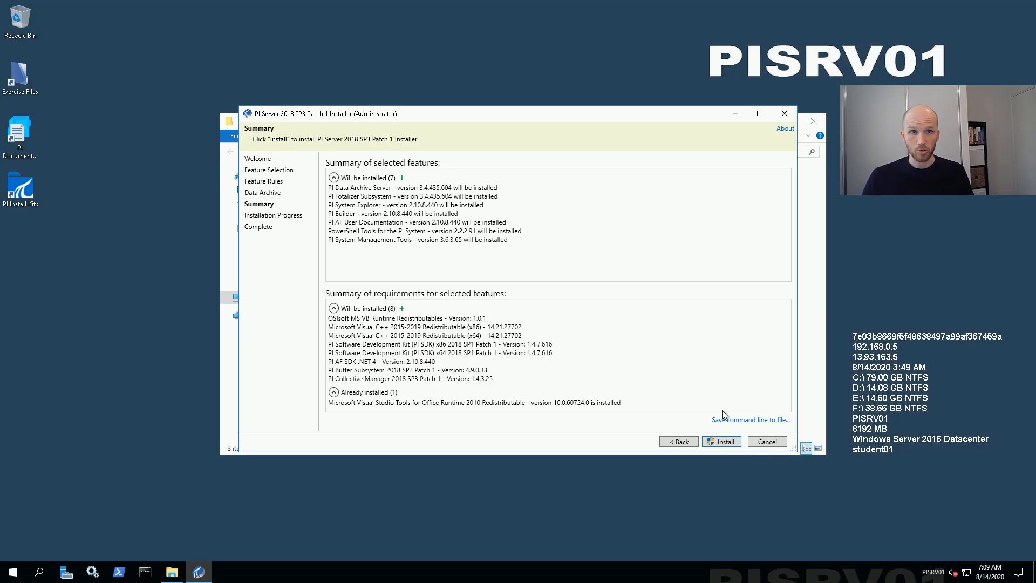
left_click(725, 442)
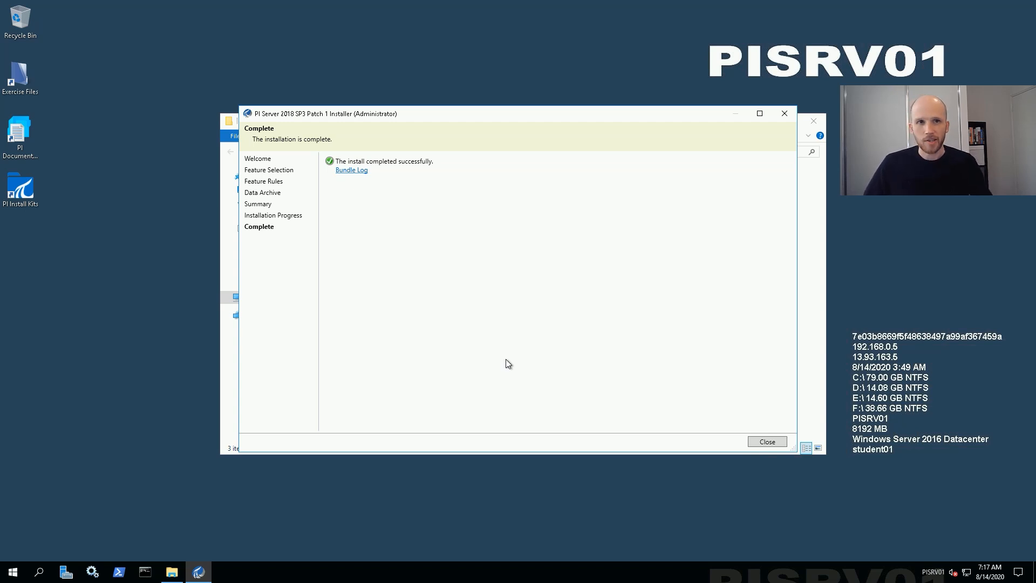
left_click(767, 442)
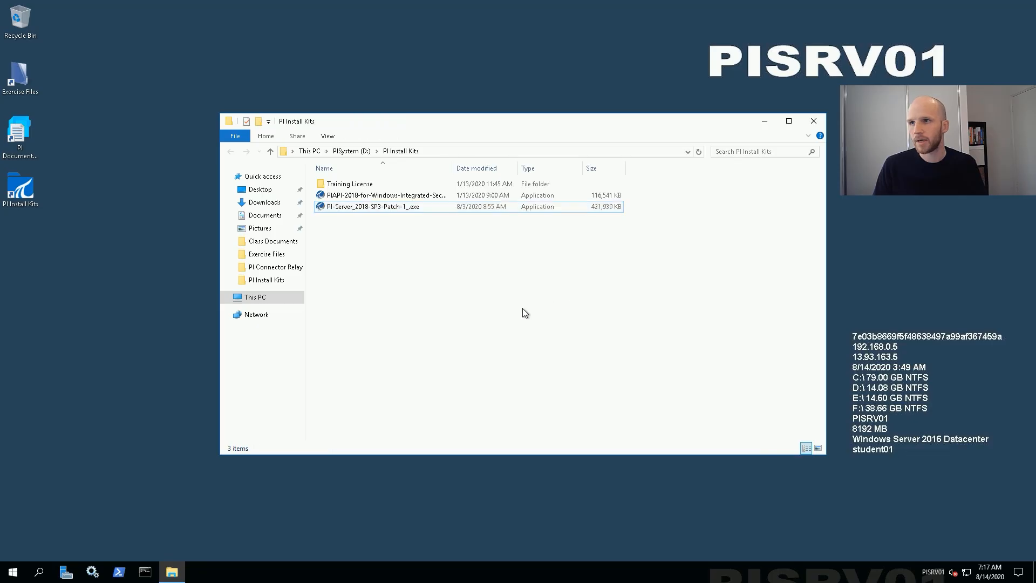
Browse the PISystem (D:) drive and examine the contents of the PI folder inside Program Files
left_click(271, 296)
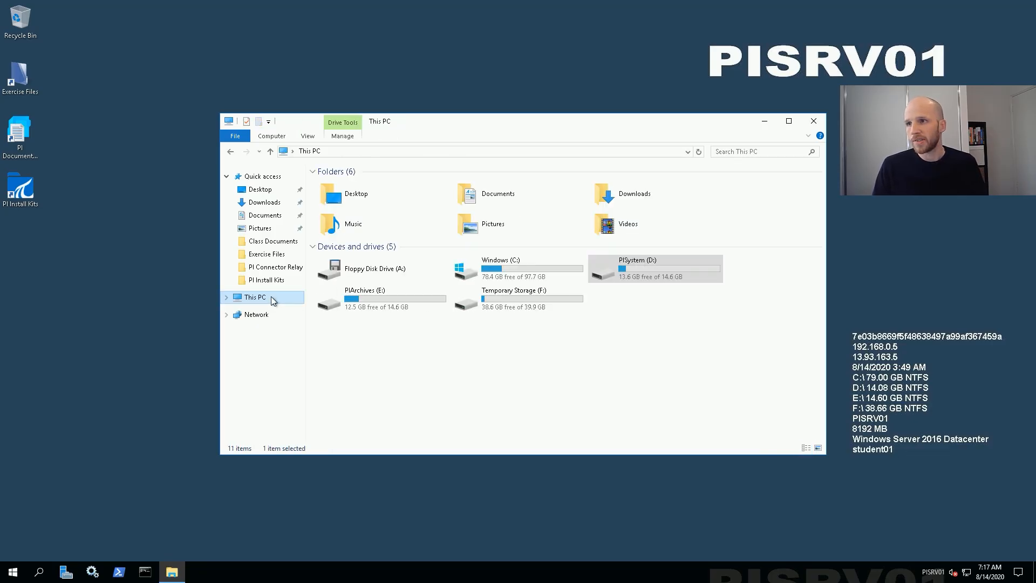
double_click(626, 272)
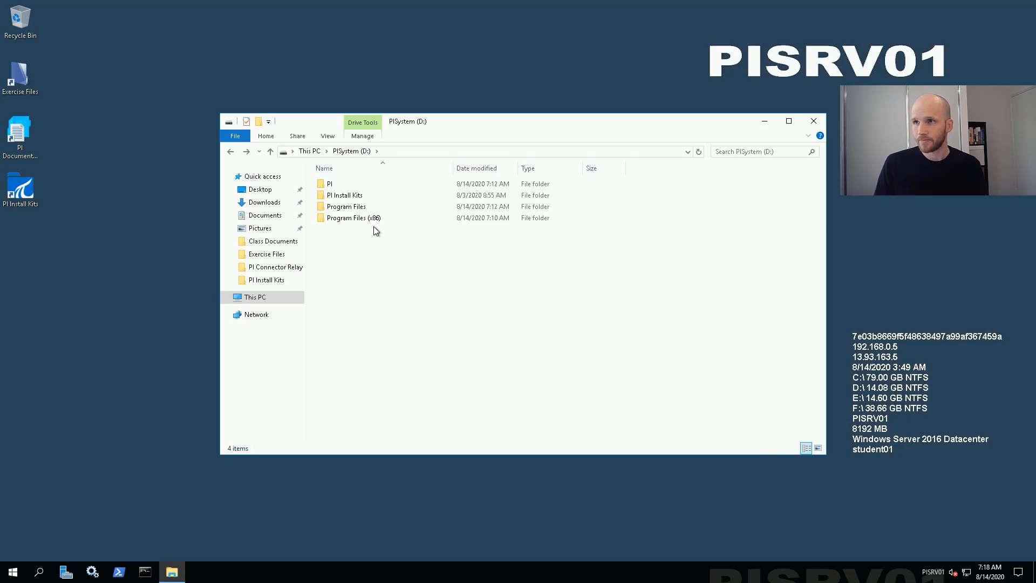
mouse_move(365, 208)
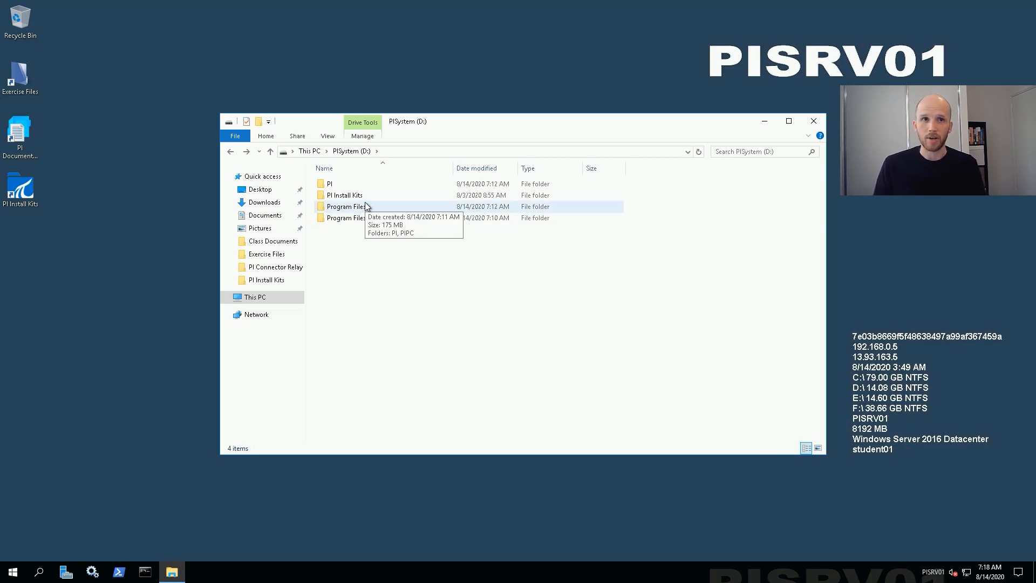
double_click(365, 208)
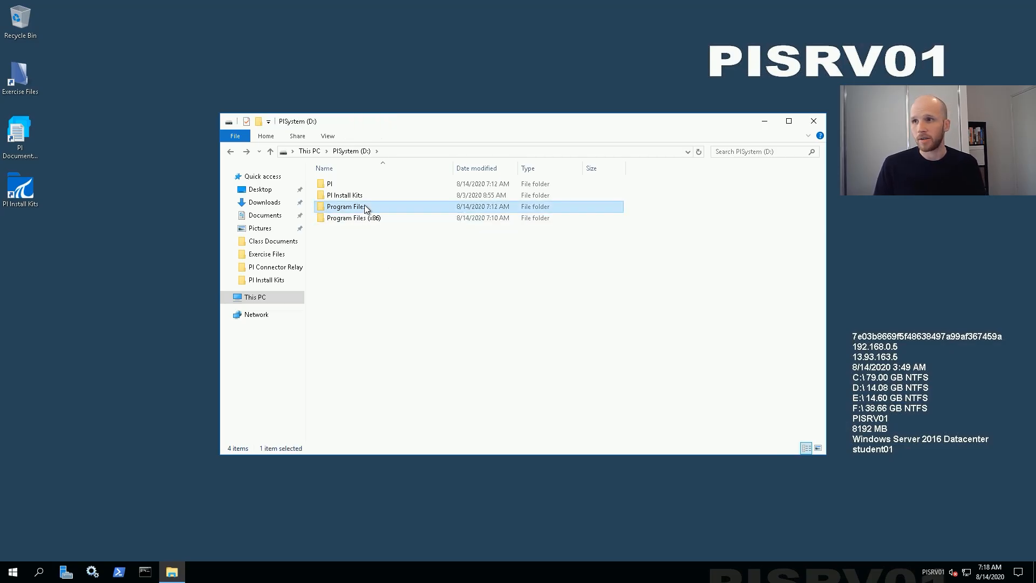
double_click(359, 183)
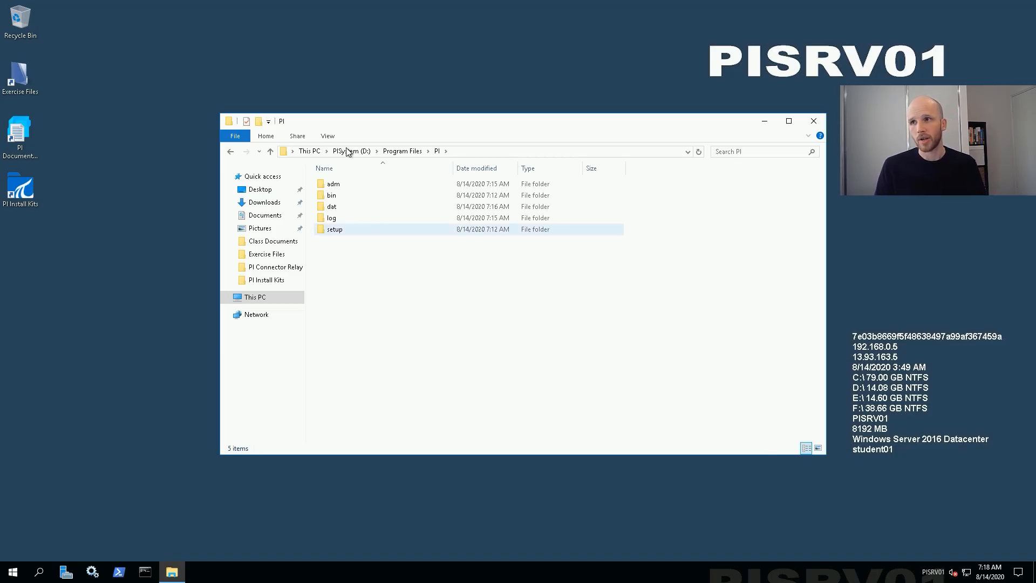
Switch to the PISRV02 machine and run PI-Server_2018-SP3-Patch-1_.exe from PI Install Kits as administrator
mouse_move(256, 5)
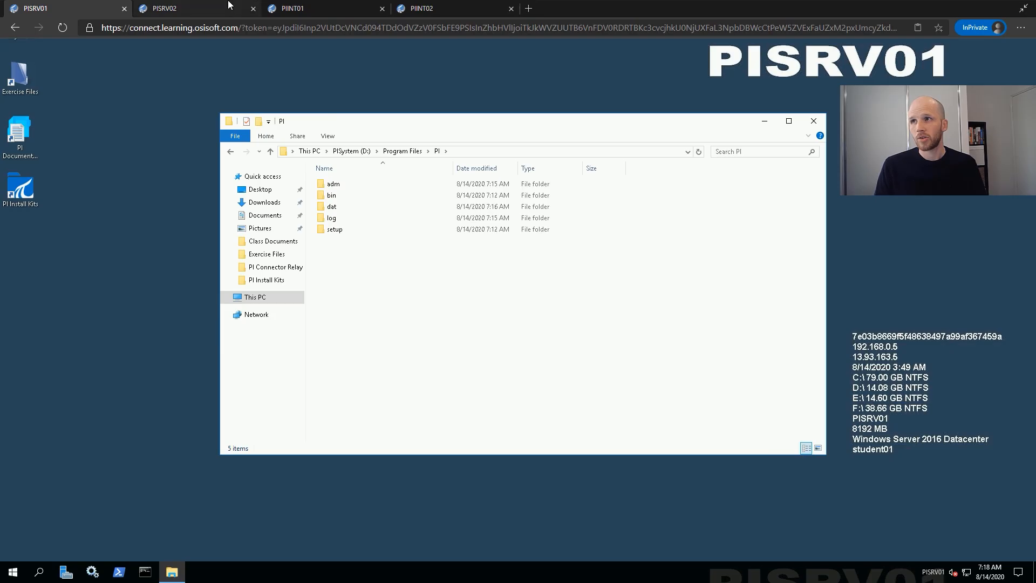
left_click(210, 4)
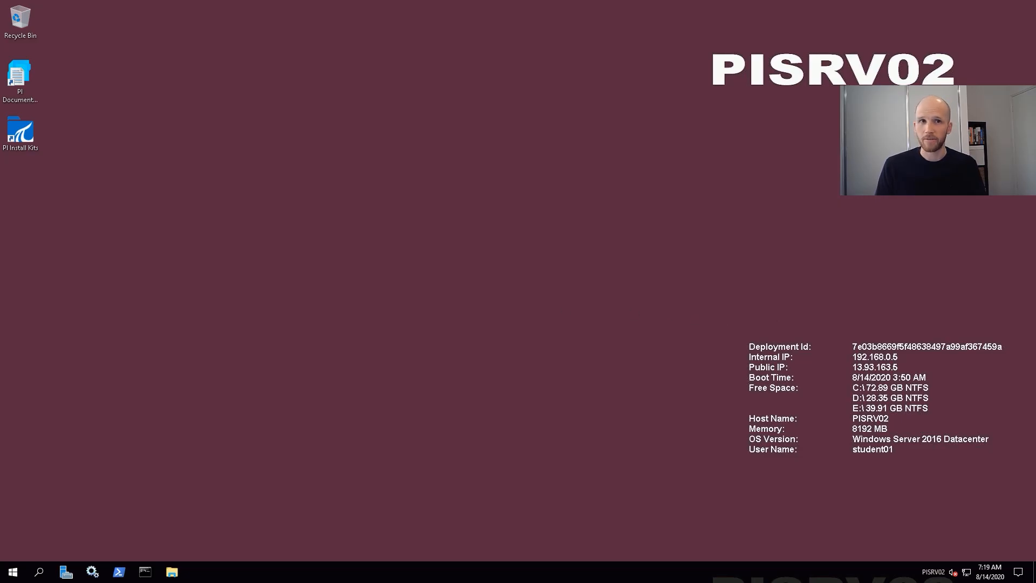
double_click(20, 136)
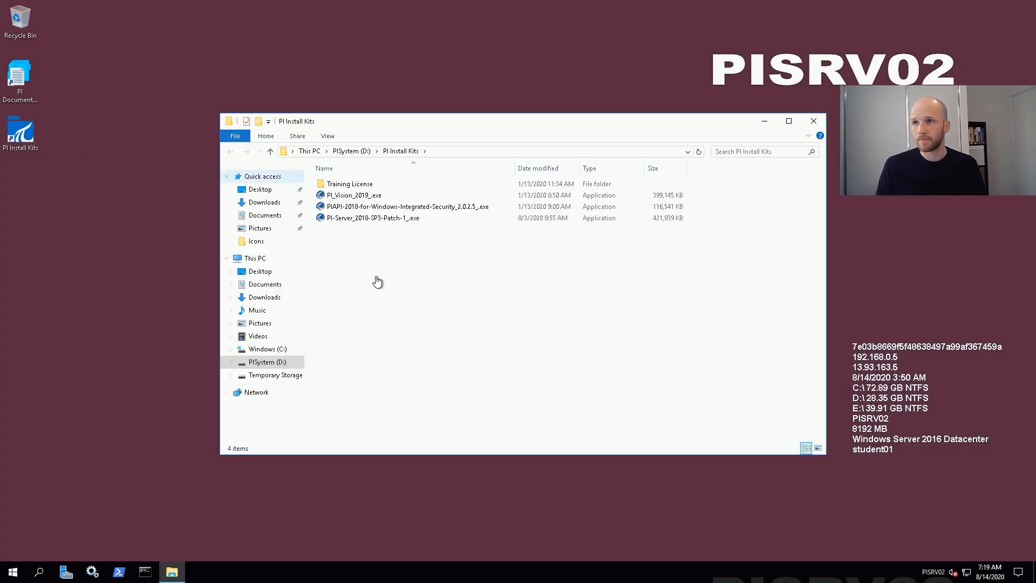
left_click(379, 220)
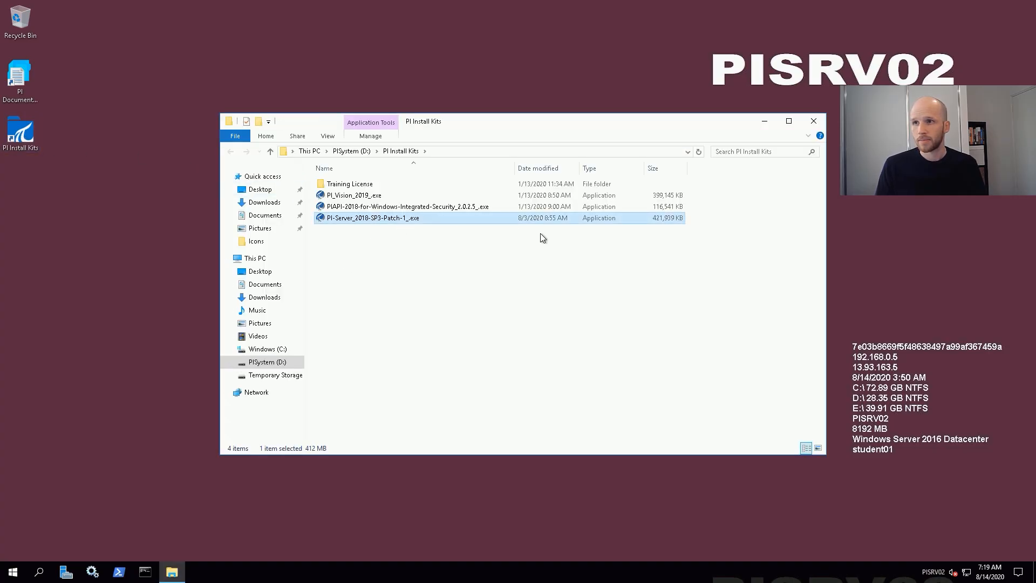
right_click(384, 217)
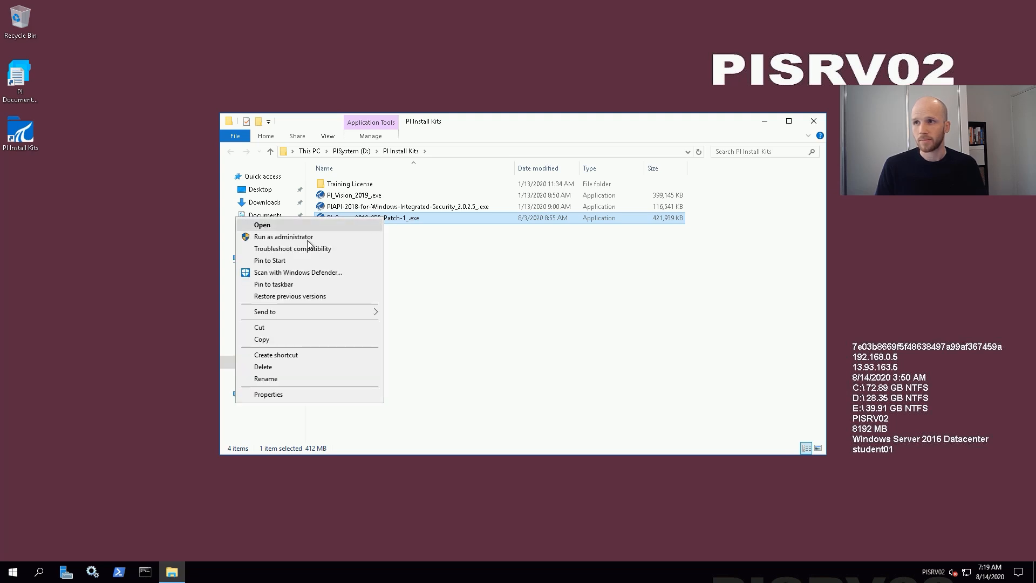
left_click(307, 240)
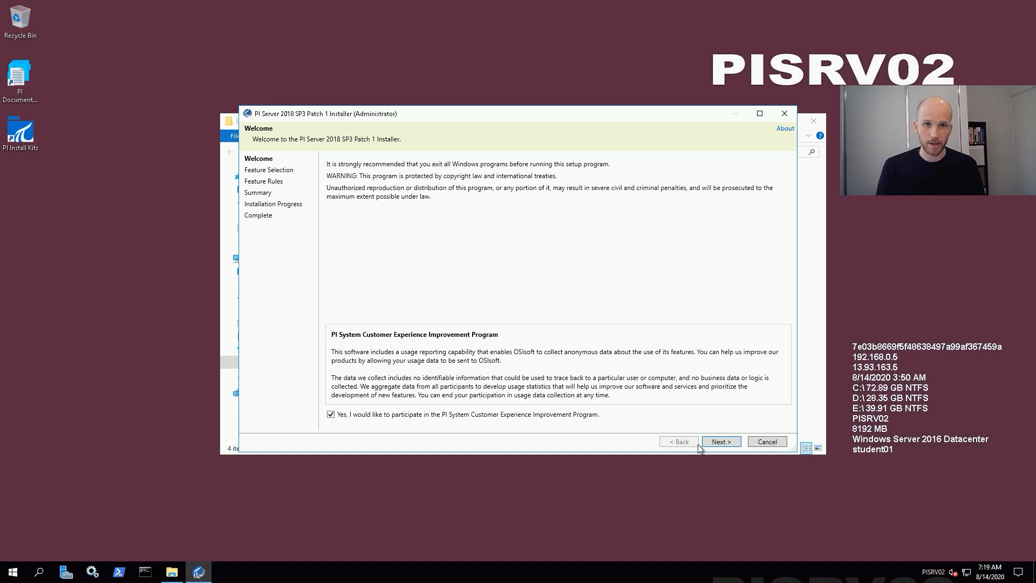
Proceed past the installer's welcome page and select the AF Server and PI Analysis Service roles
left_click(721, 442)
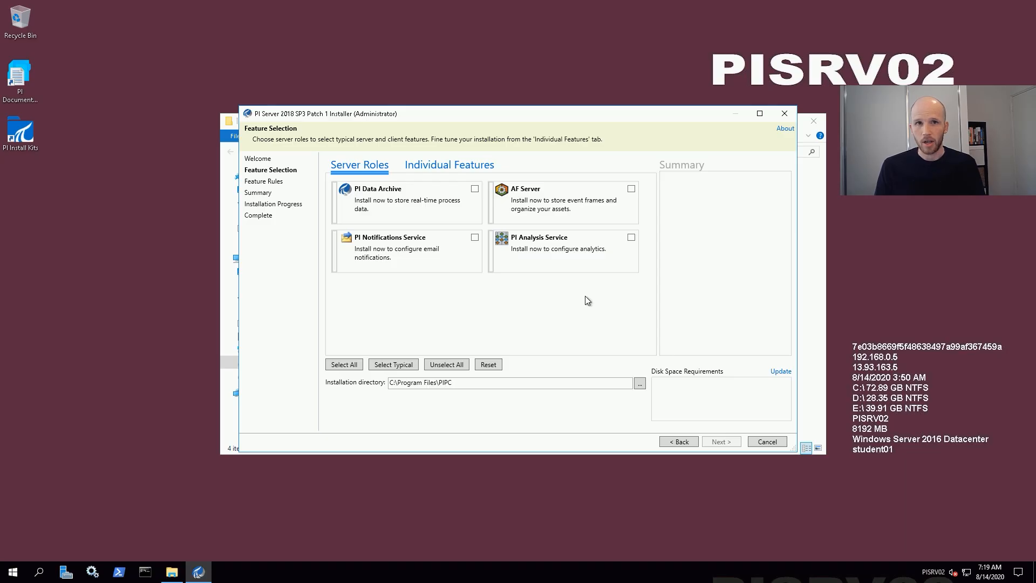
left_click(631, 190)
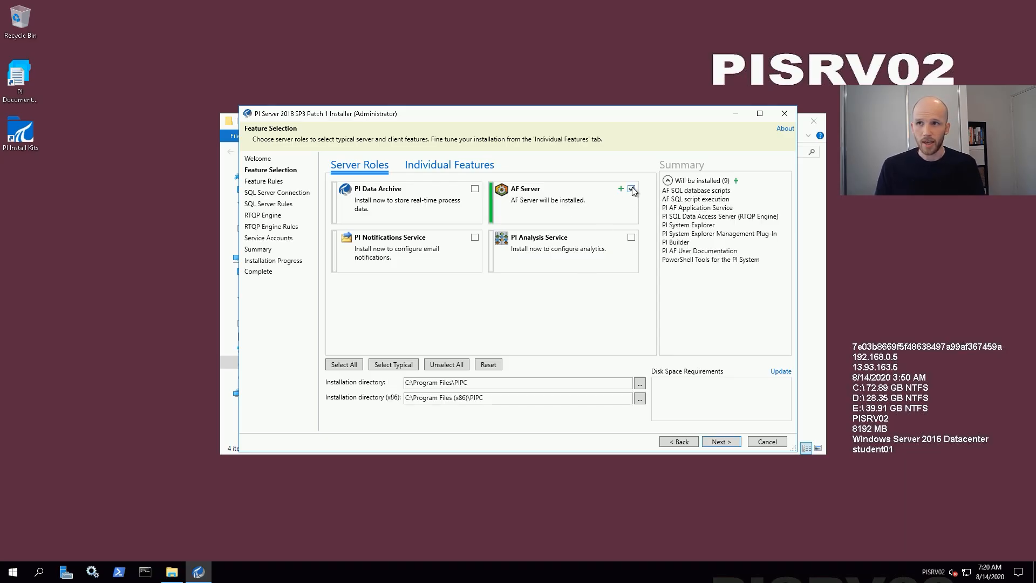
left_click(631, 238)
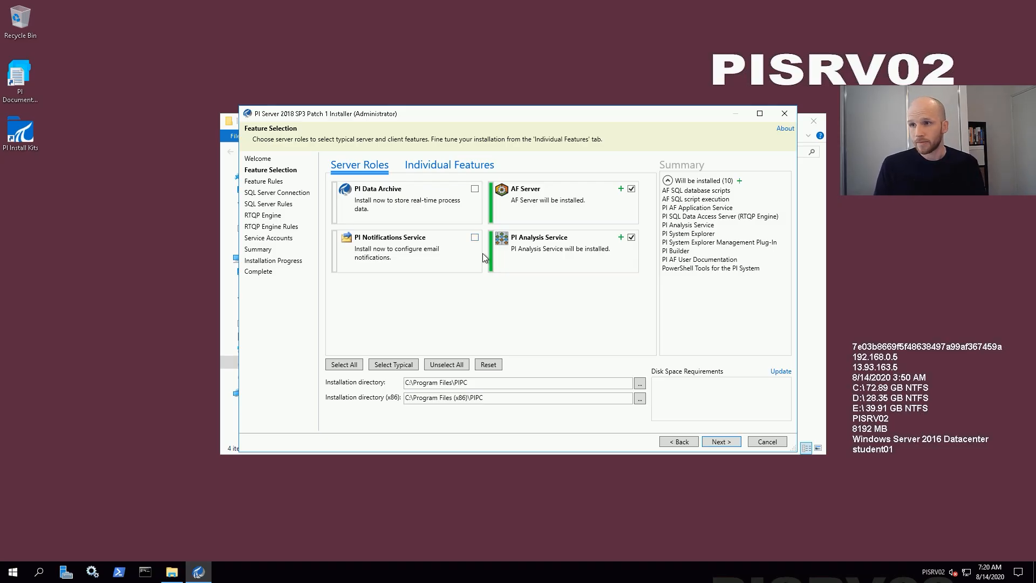
Set the installation directories to D:\Program Files\PIPC and D:\Program Files (x86)\PIPC and accept the feature selection
left_click(412, 383)
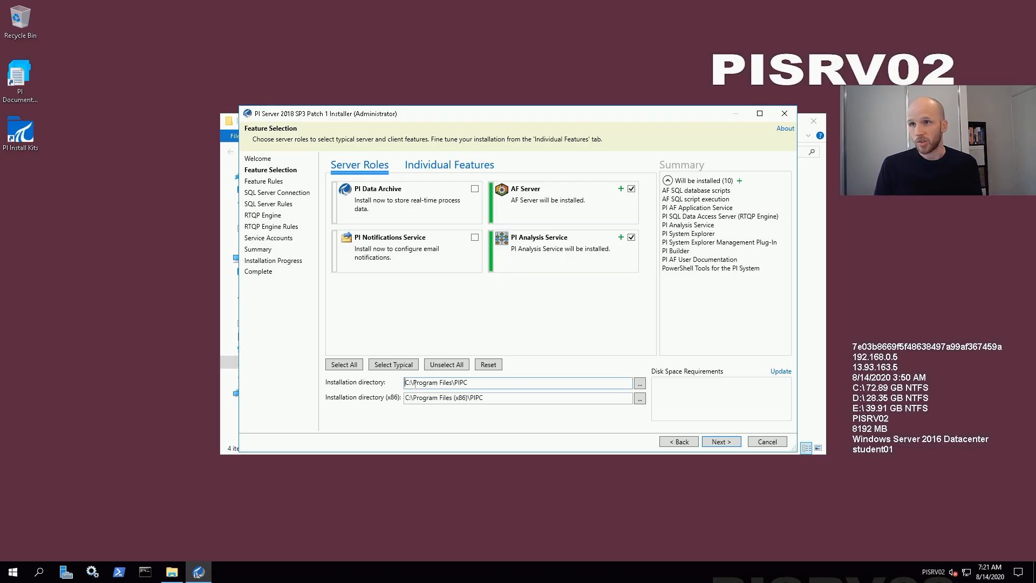
key("BackSpace")
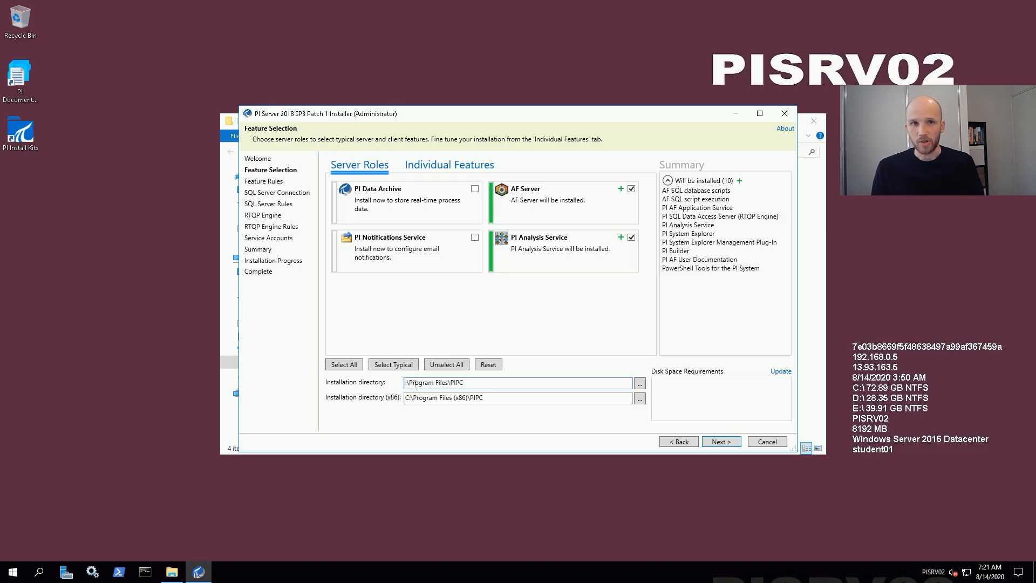
type("D")
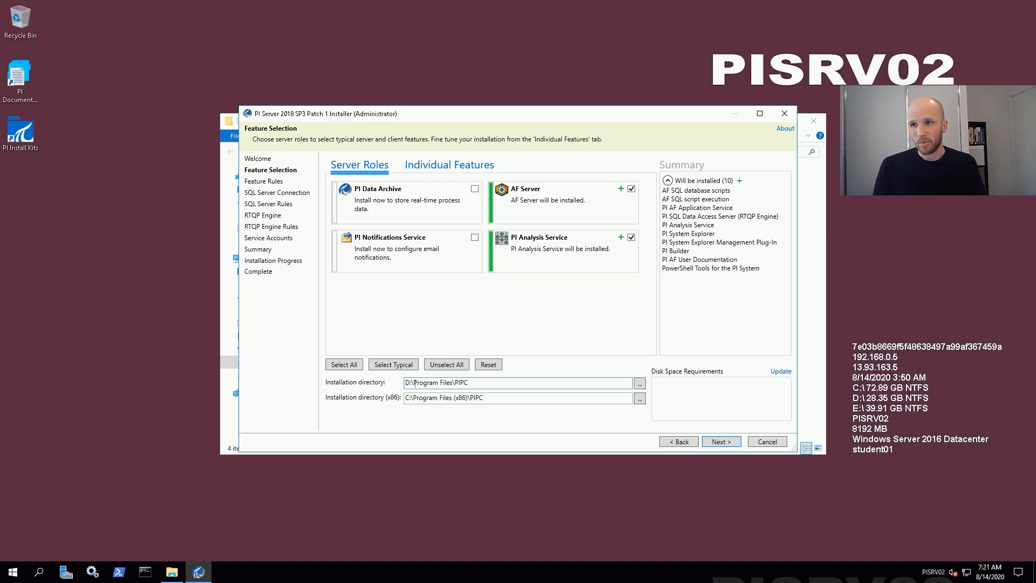
key("Tab")
key("Tab")
key("Delete")
type("d")
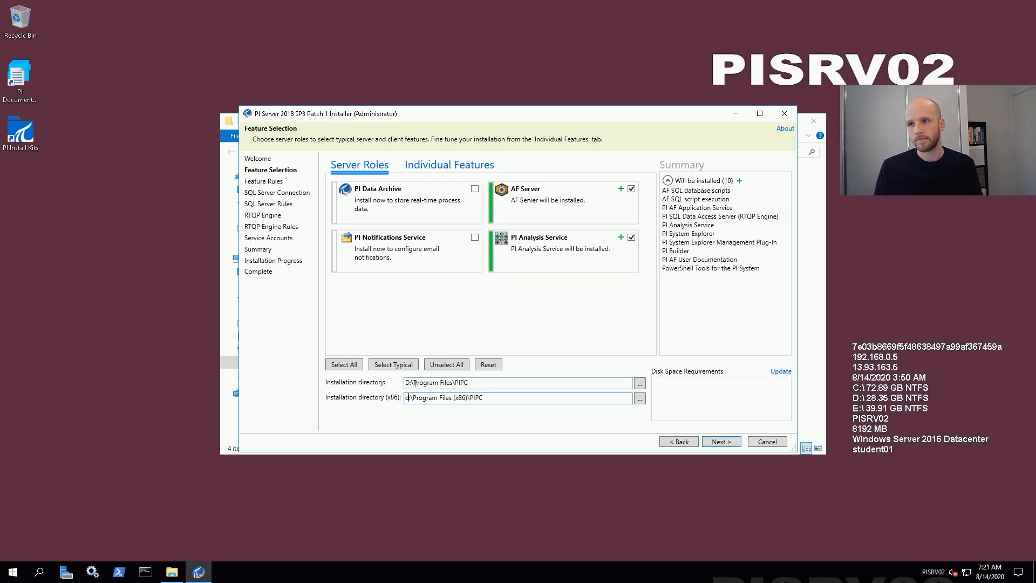
key("BackSpace")
type("D")
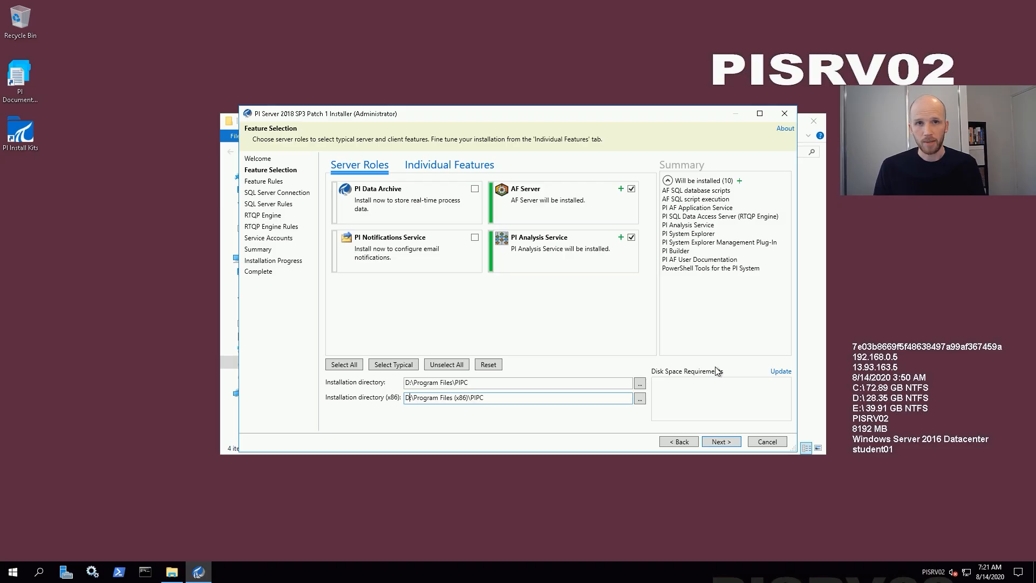
left_click(720, 441)
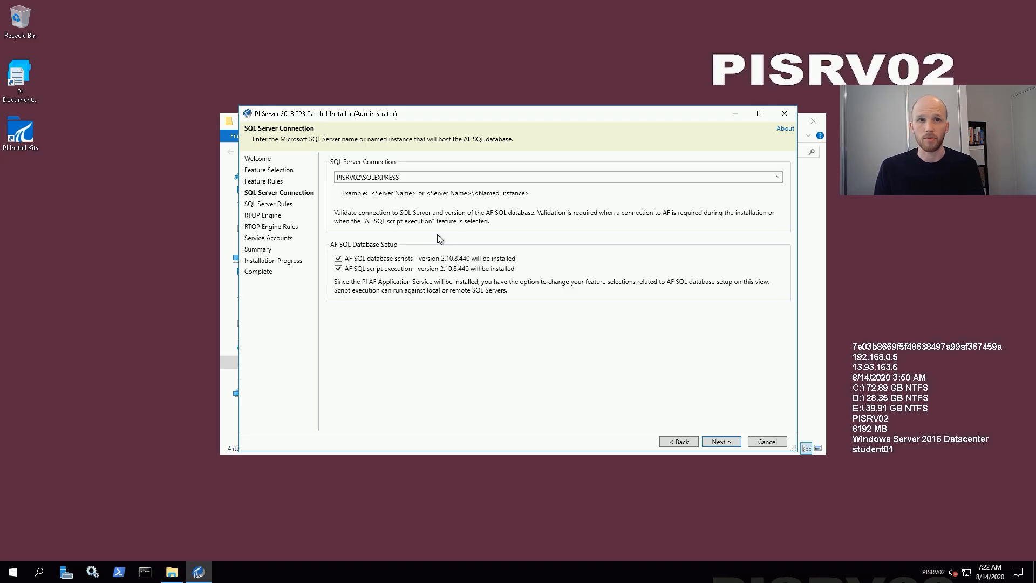
Accept the PISRV02\SQLEXPRESS connection with both AF SQL script options and use the PI Web API certificate for the RTQP Engine
left_click(720, 442)
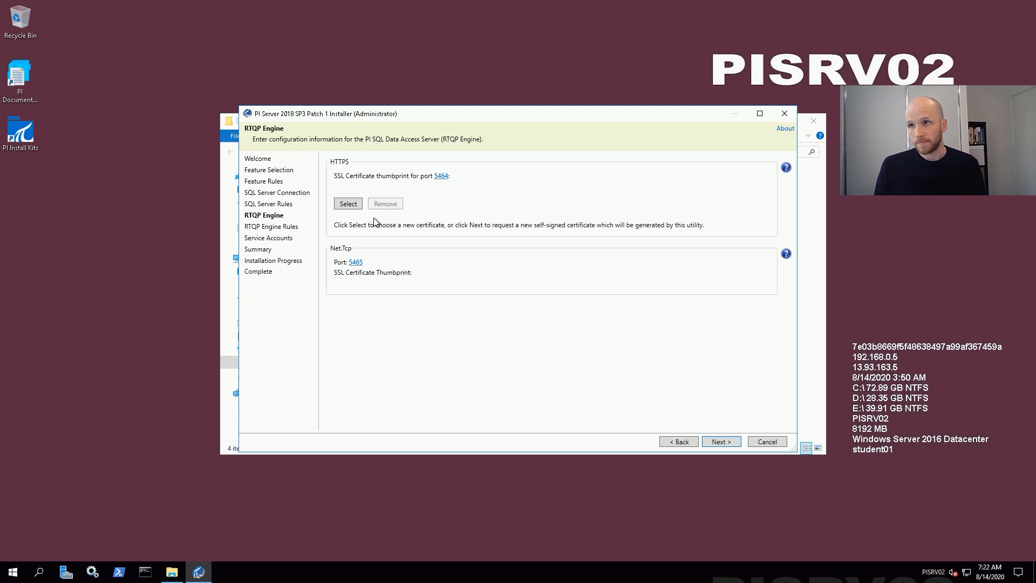
left_click(348, 204)
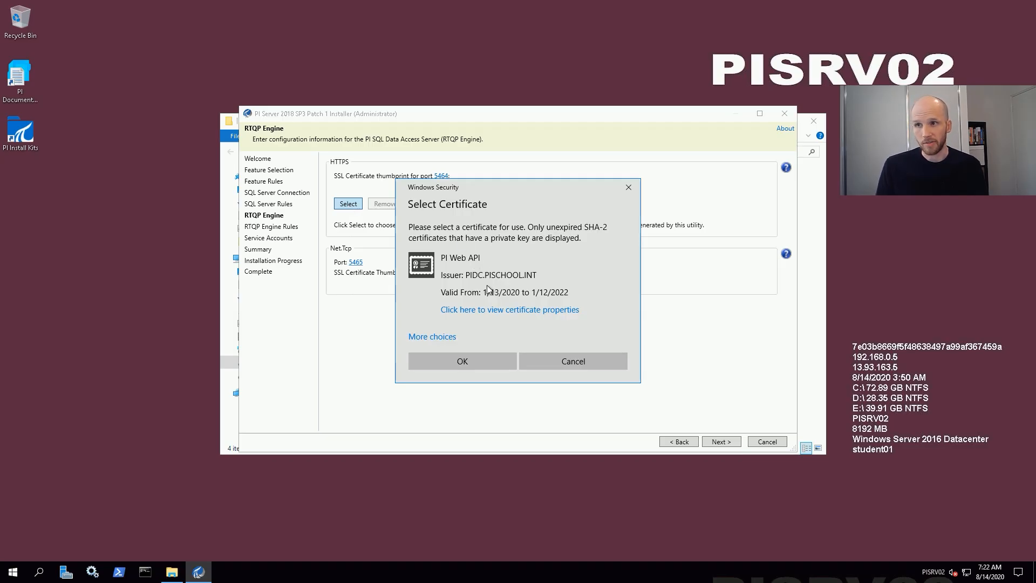
left_click(425, 340)
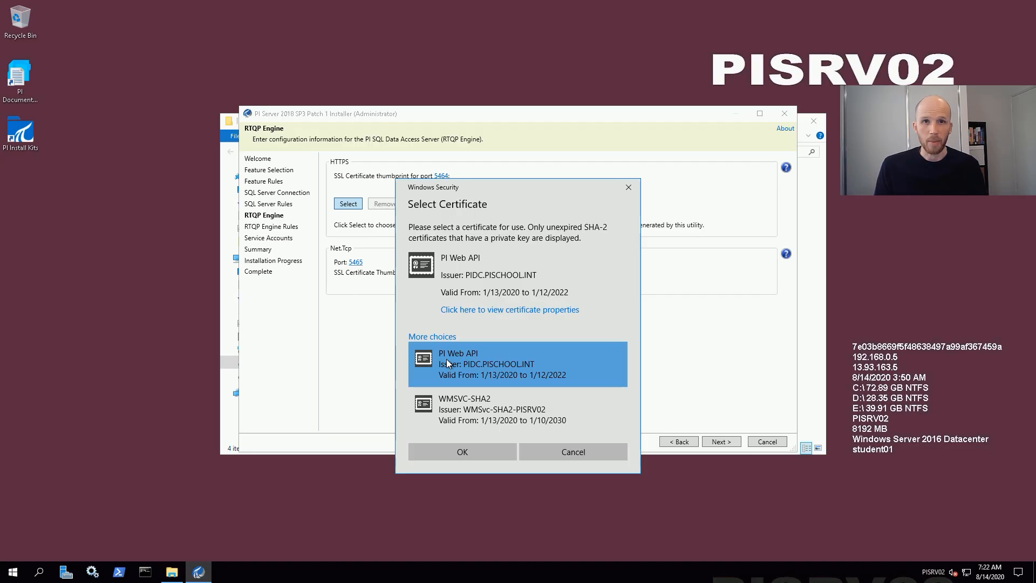
left_click(468, 451)
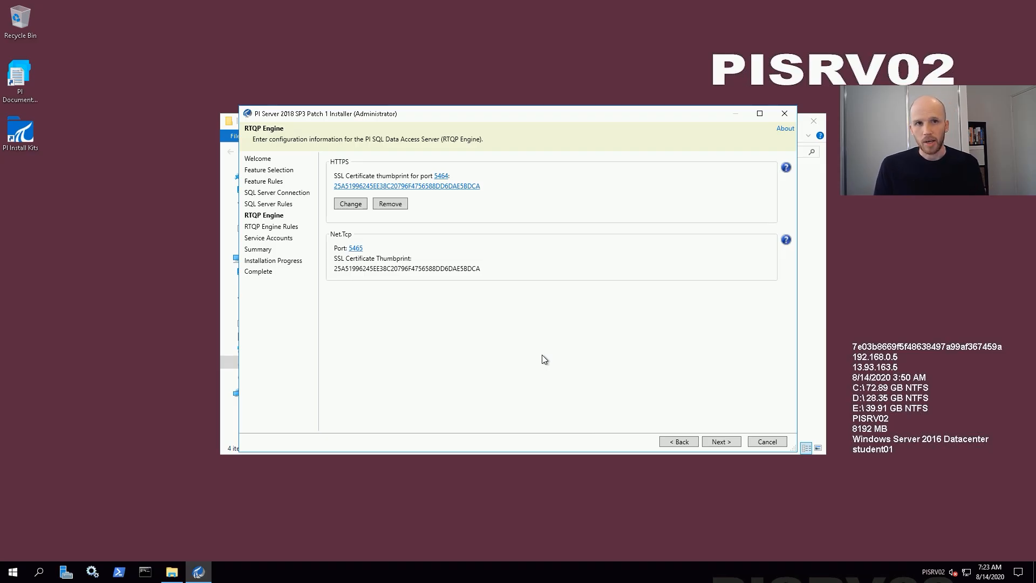
left_click(728, 442)
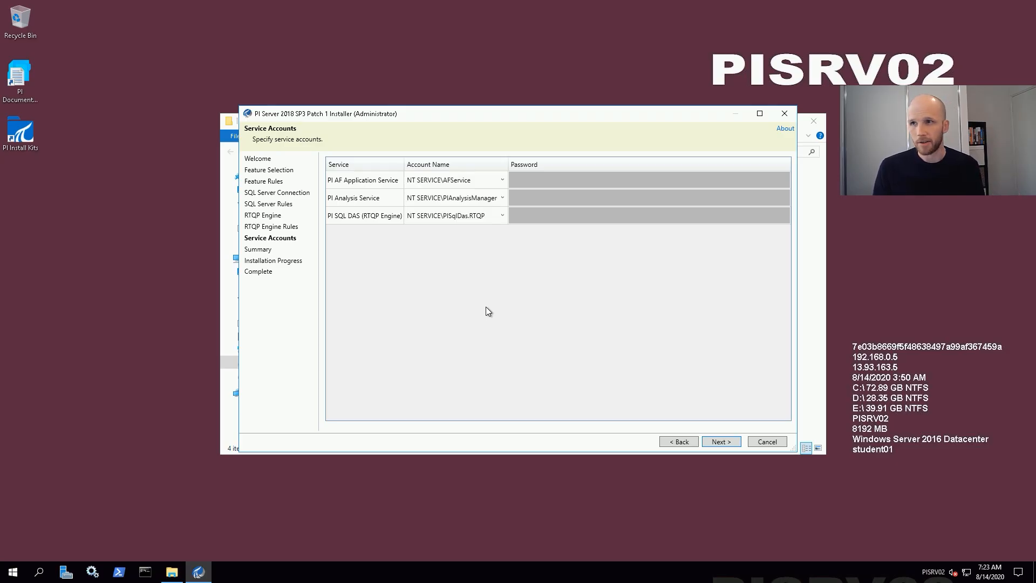
Look up domain accounts matching svc- and assign PISCHOOL\SVC-PIAF$ to the PI AF Application Service
left_click(486, 178)
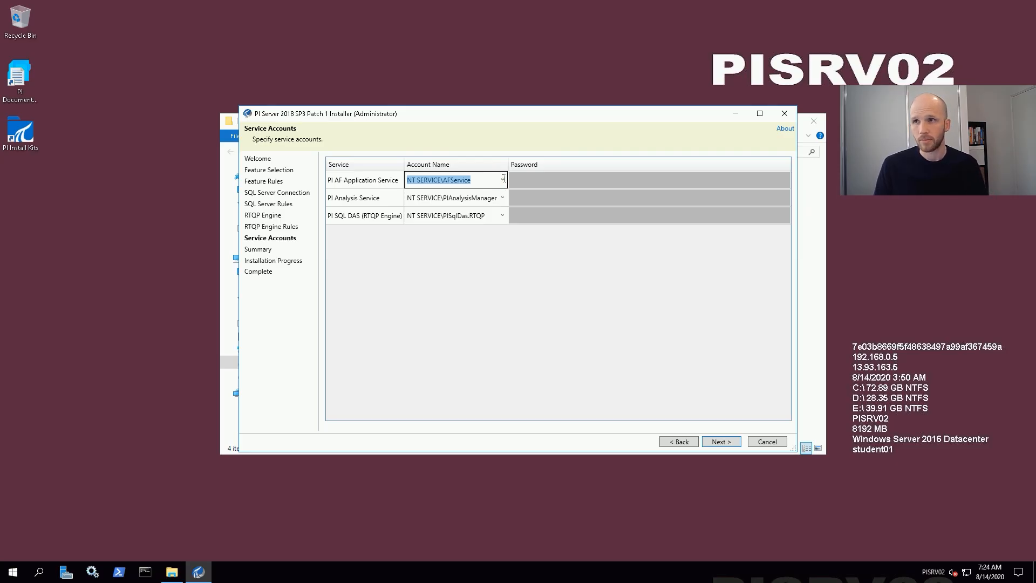
left_click(503, 181)
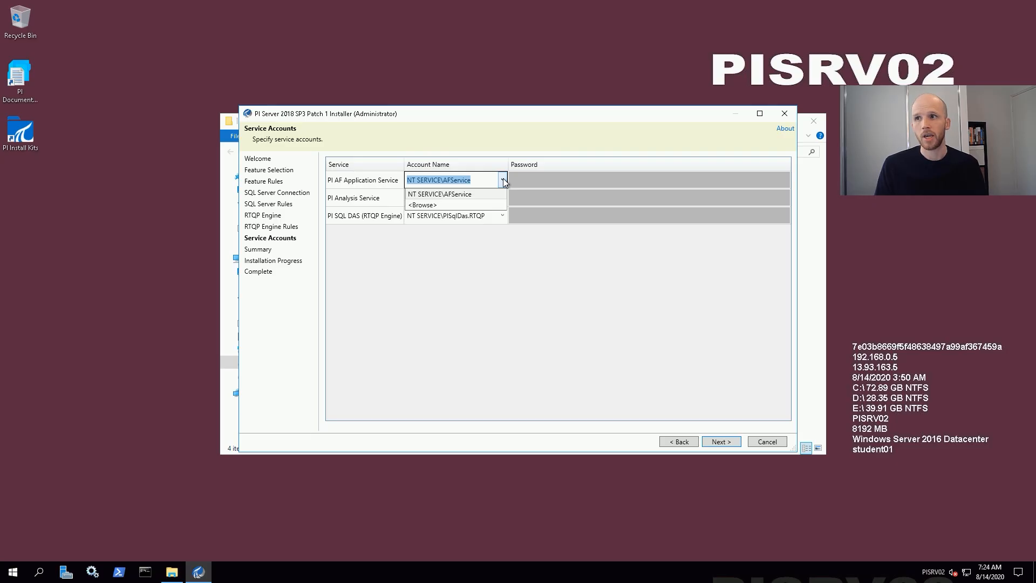
left_click(486, 204)
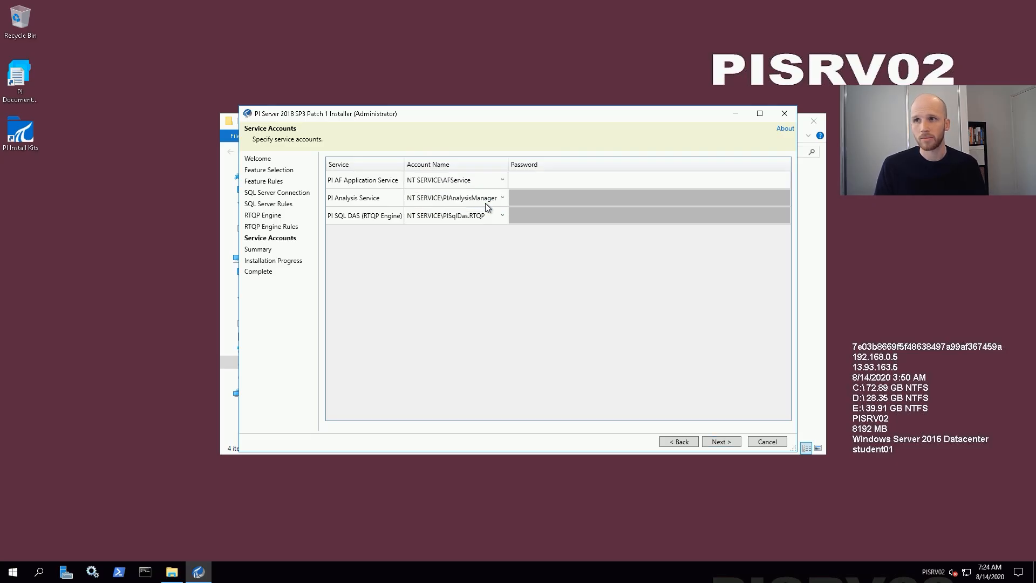
left_click_drag(431, 134, 501, 242)
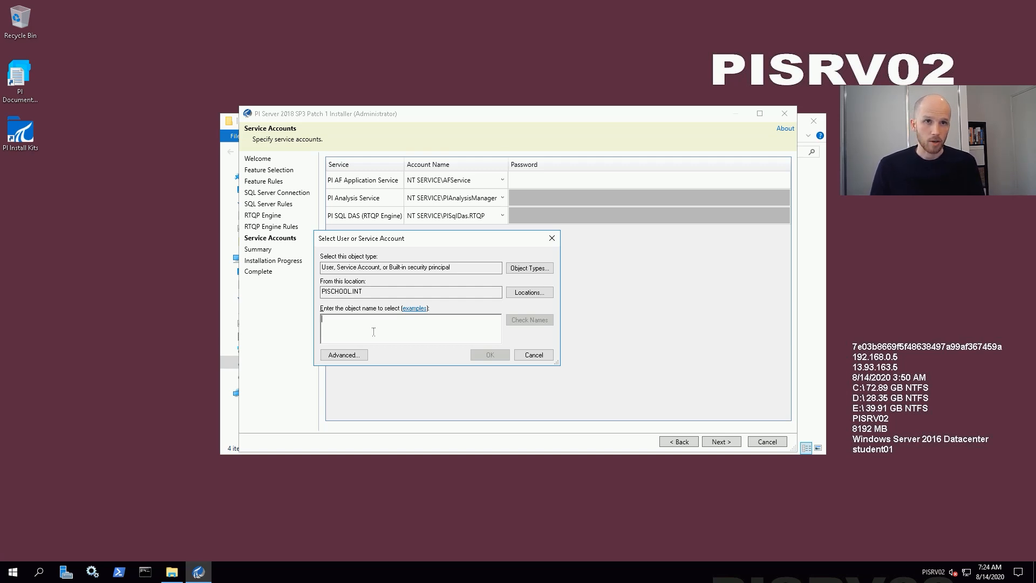
type("v")
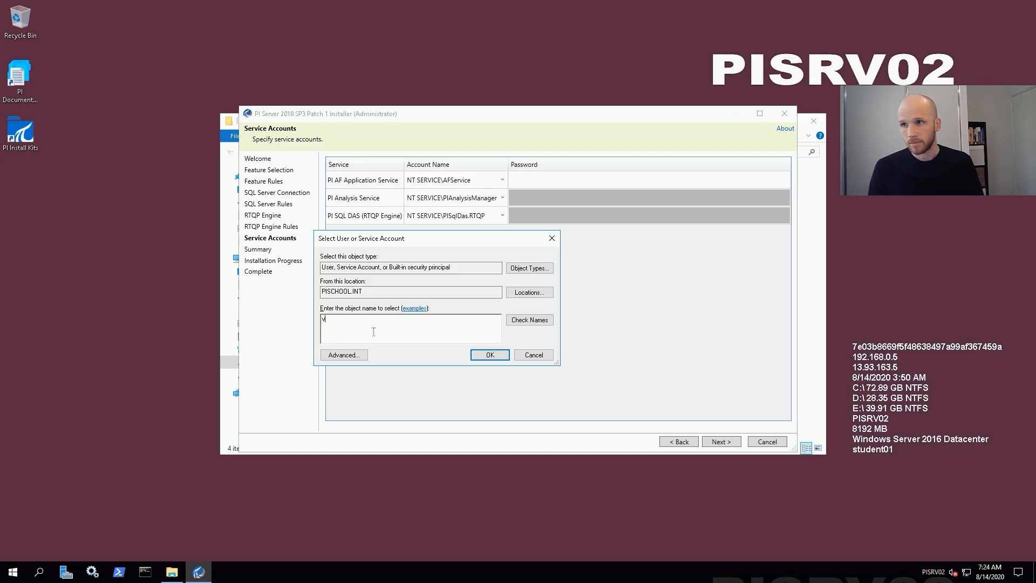
type("vc-")
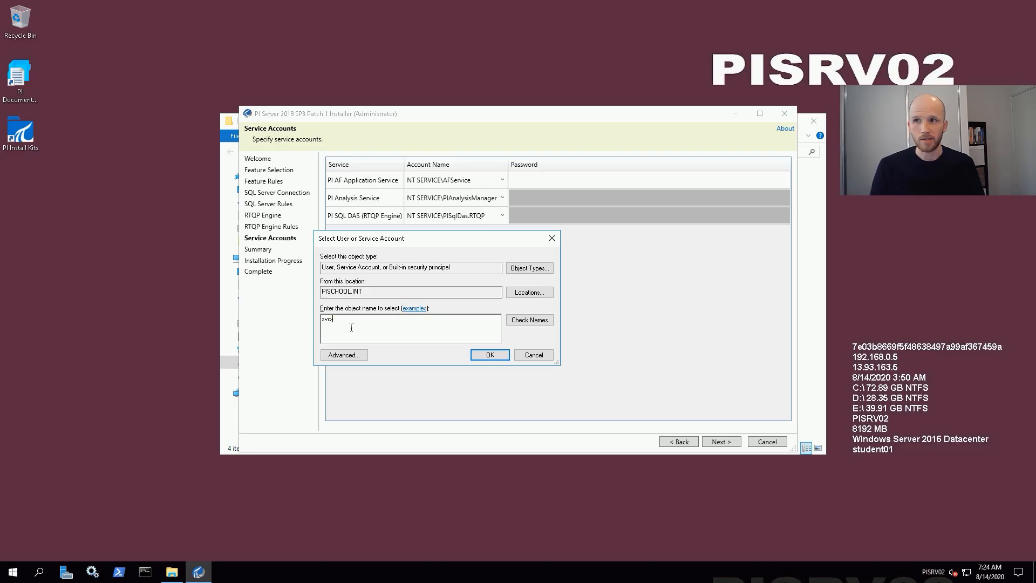
left_click(544, 320)
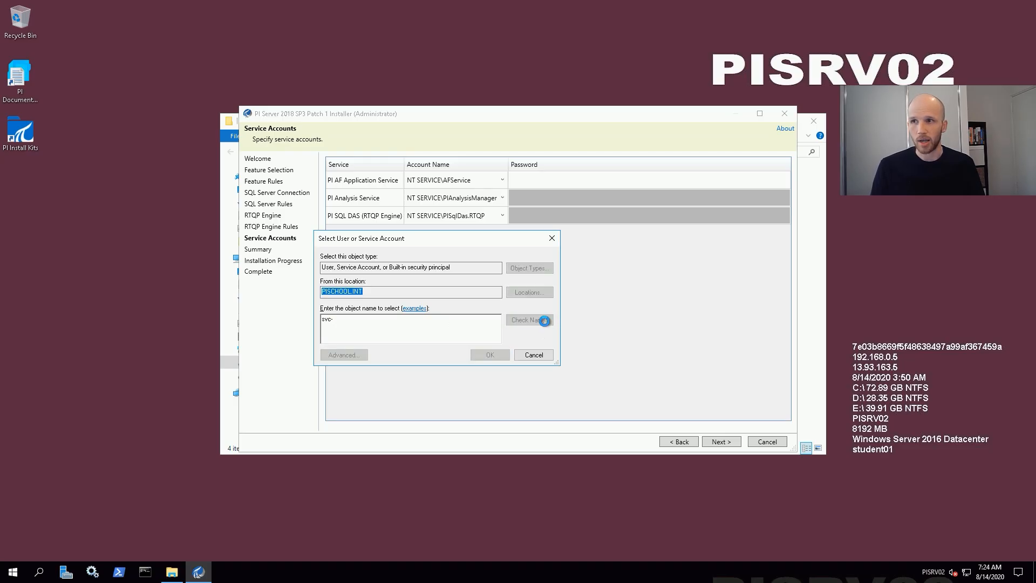
left_click_drag(499, 252, 711, 216)
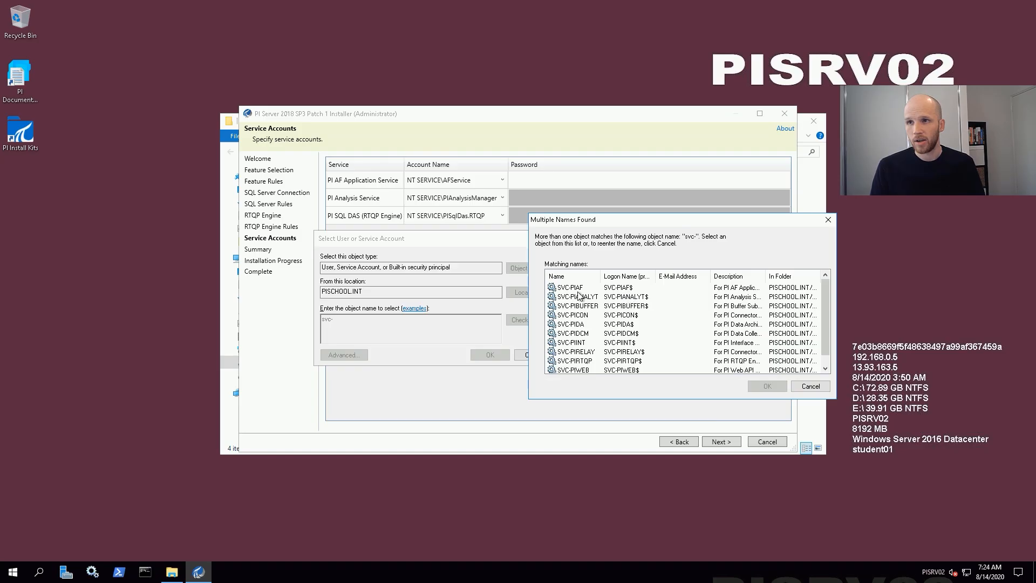
left_click(575, 289)
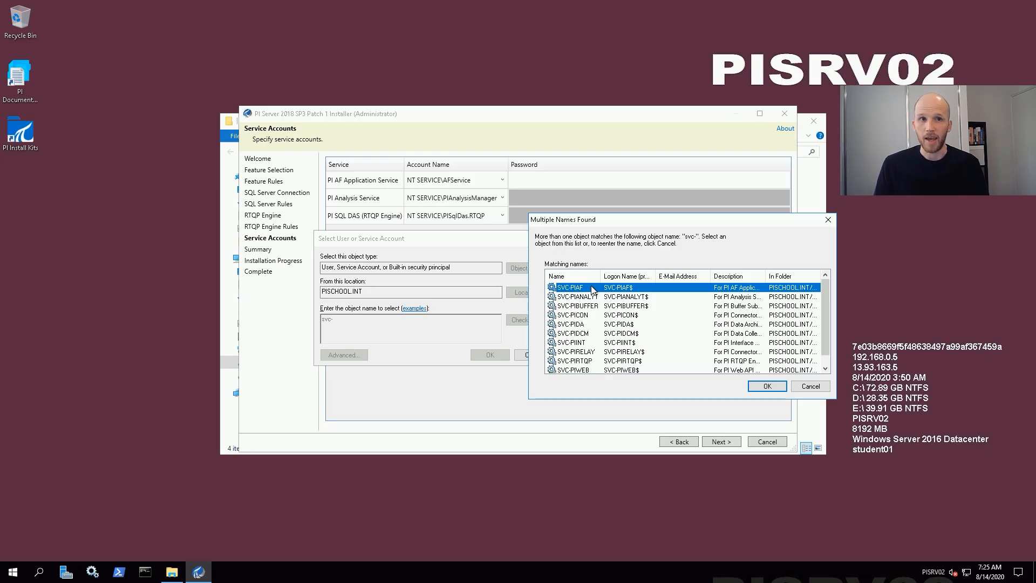
left_click(765, 386)
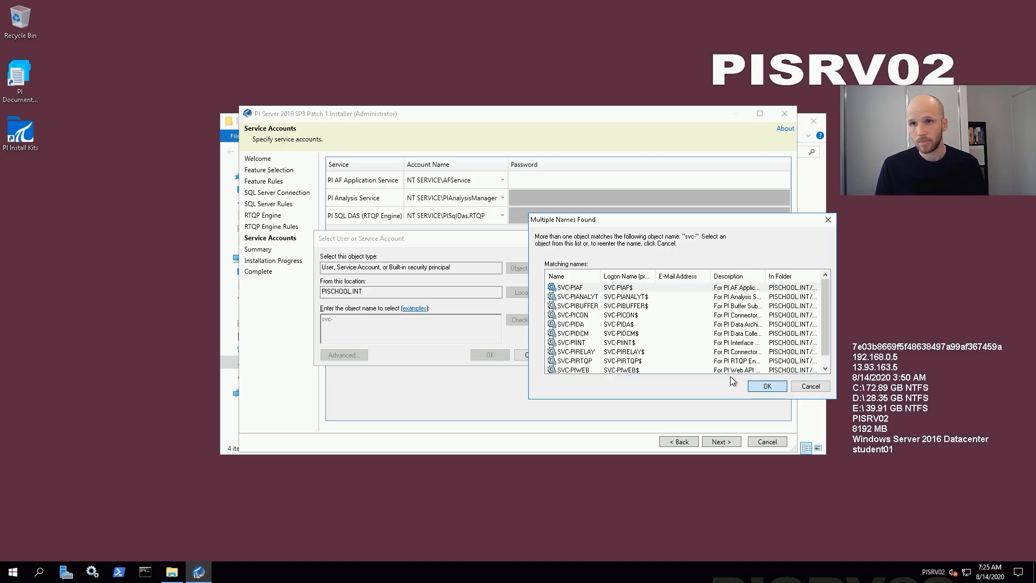
left_click(488, 355)
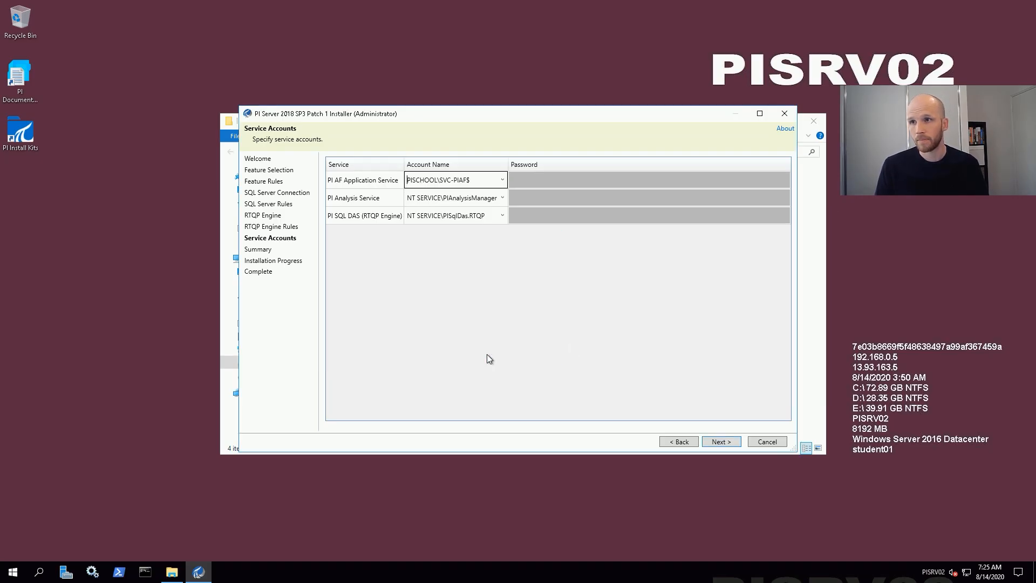
left_click(548, 182)
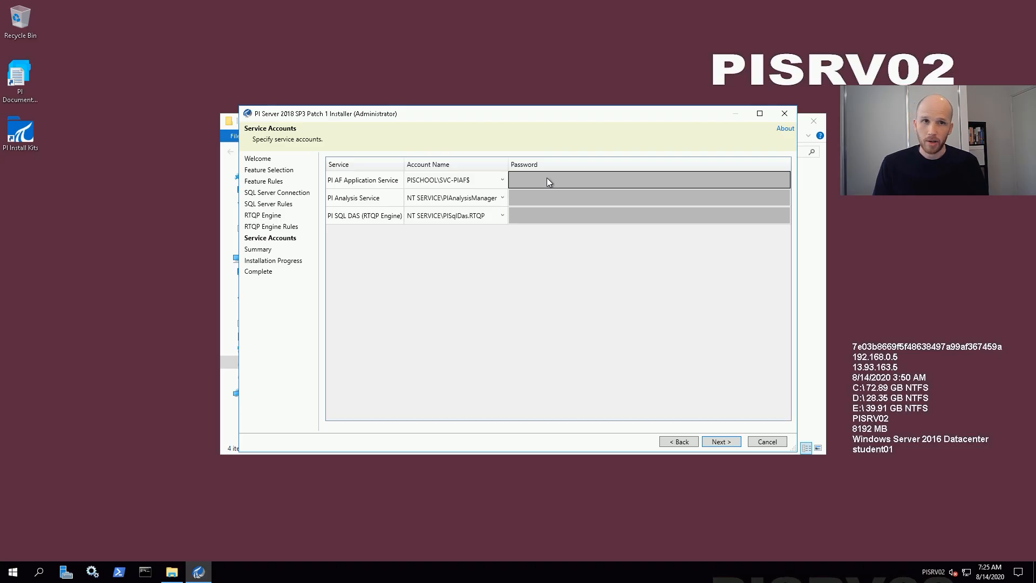
Look up the svc- accounts for the PI Analysis Service and assign PISCHOOL\SVC-PIANALYT$ to it
left_click(492, 203)
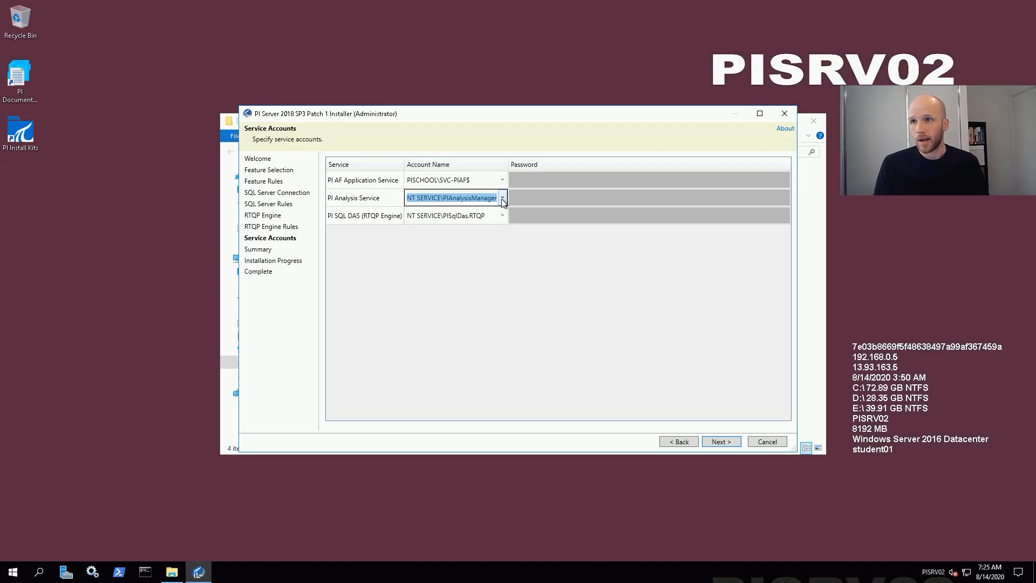
left_click(502, 202)
left_click(453, 222)
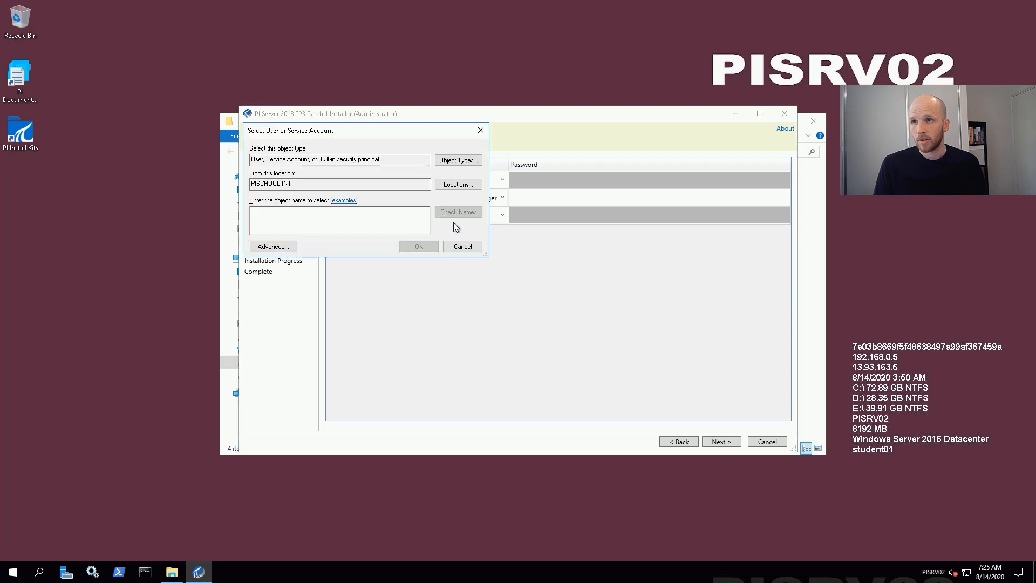
left_click_drag(419, 130, 463, 239)
type("svc-")
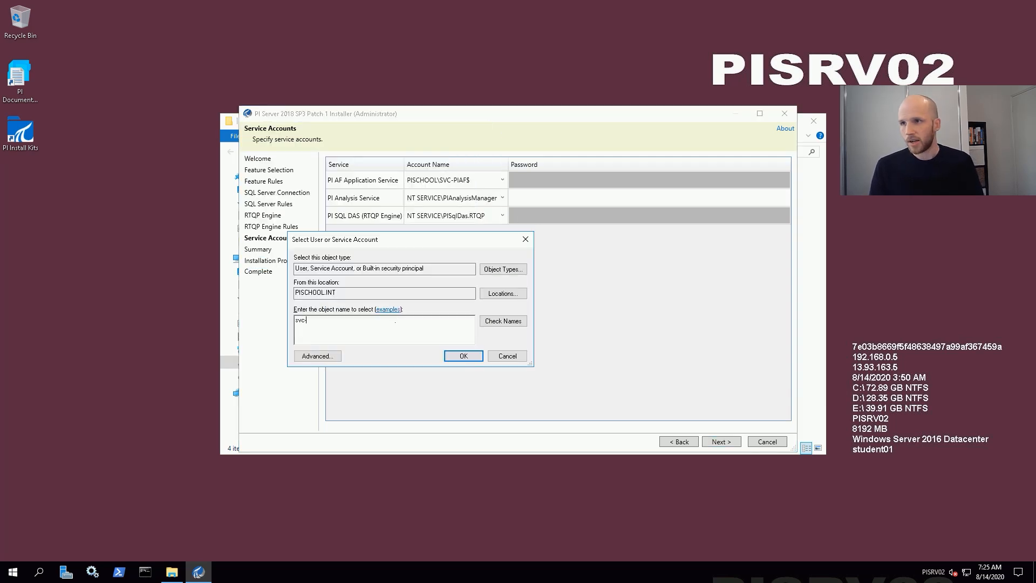
left_click(520, 320)
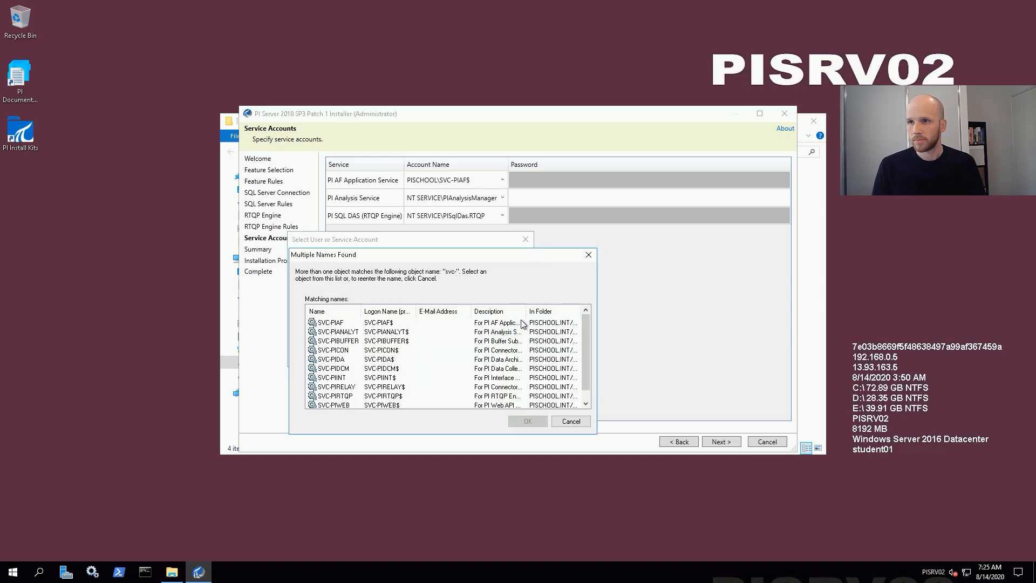
left_click(340, 334)
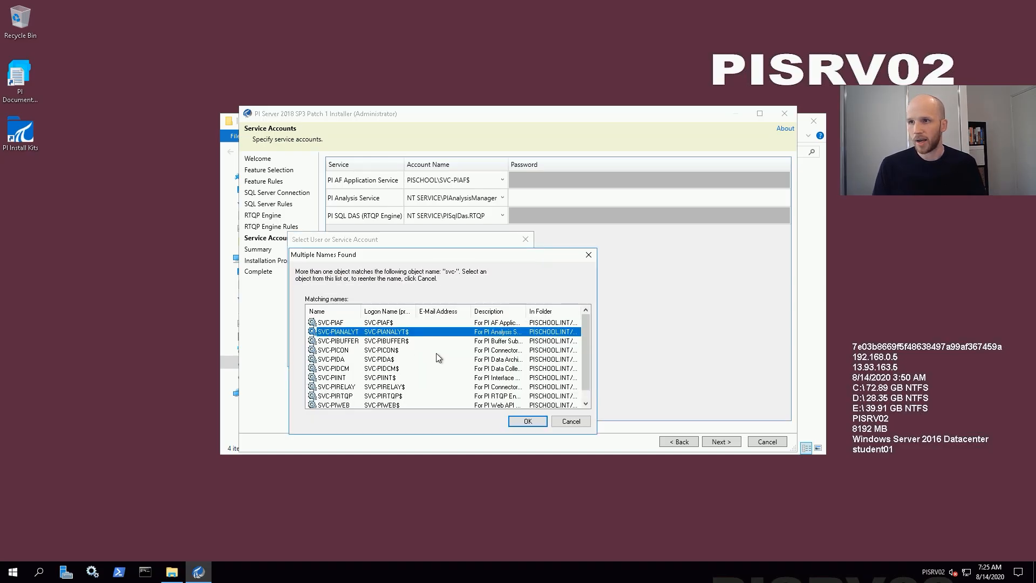
left_click(527, 421)
left_click(466, 356)
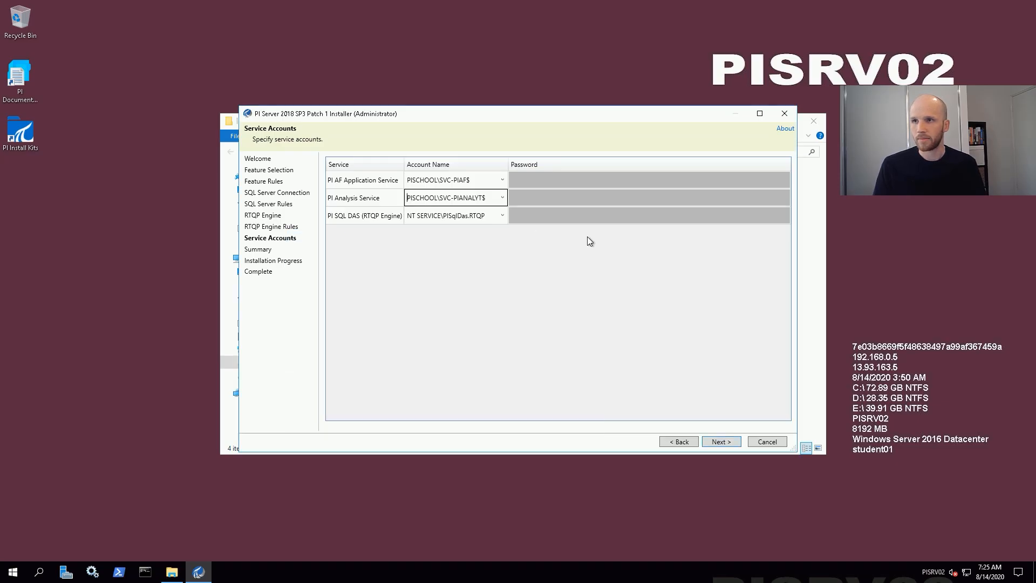
Find the svc- accounts for PI SQL DAS (RTQP Engine) and set its service account to PISCHOOL\SVC-PIRTQP$
left_click(502, 216)
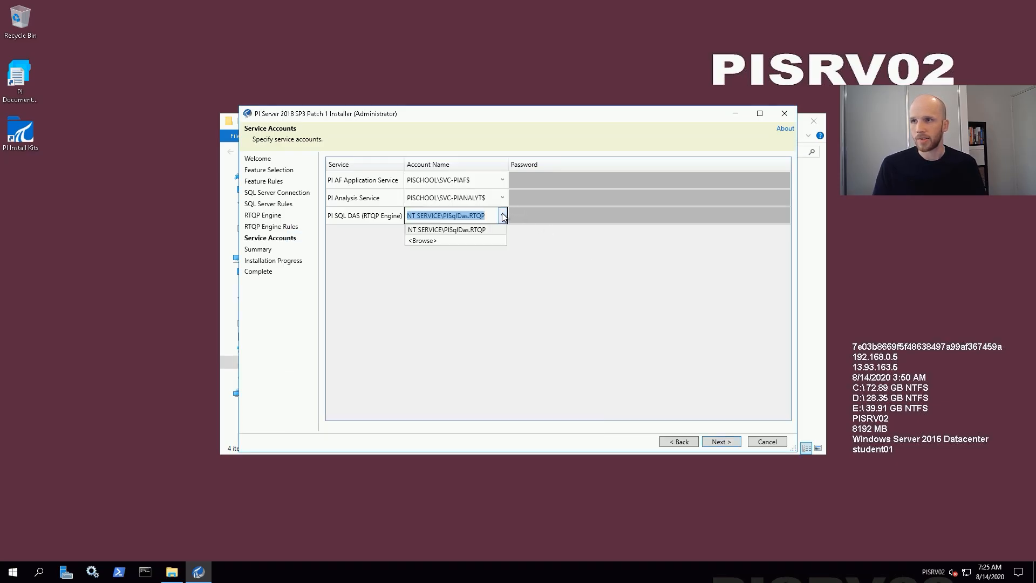
left_click(445, 240)
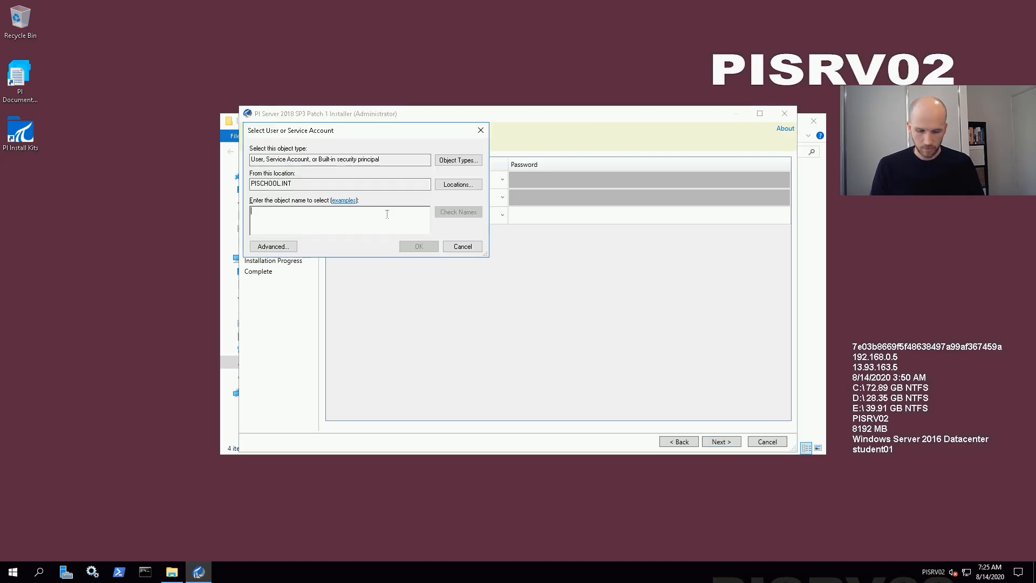
type("svc-")
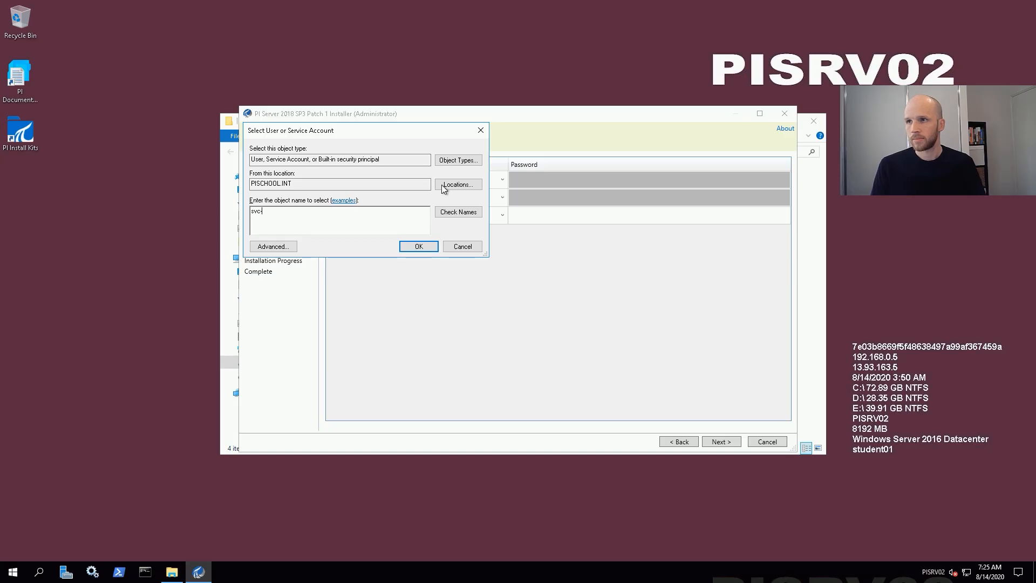
left_click(468, 213)
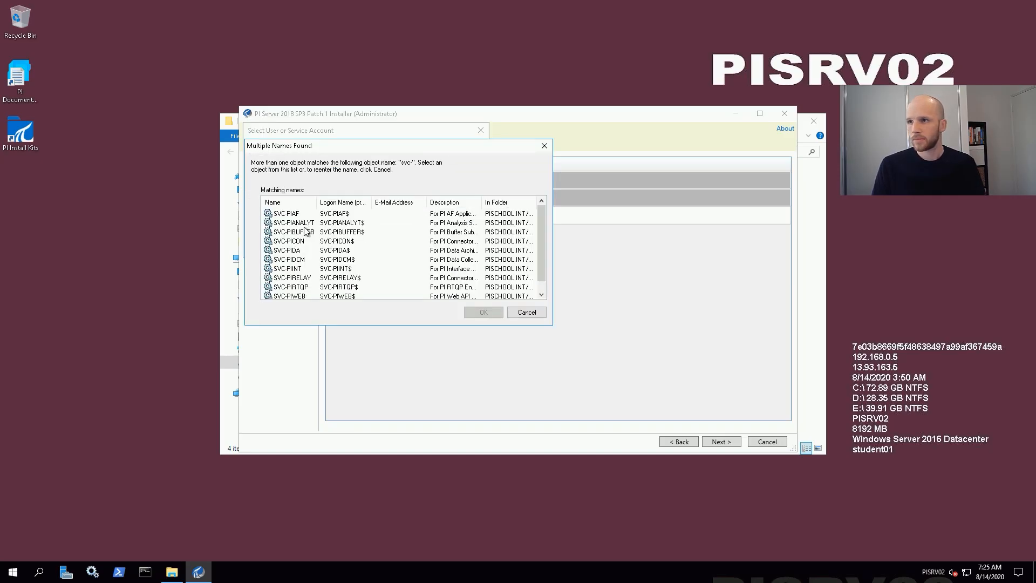
left_click(308, 287)
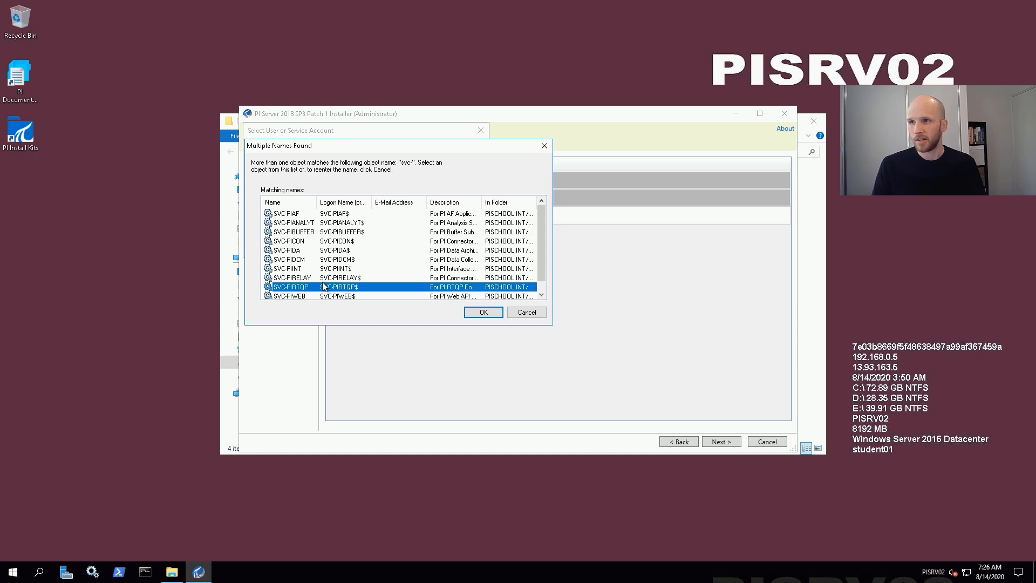
left_click(473, 313)
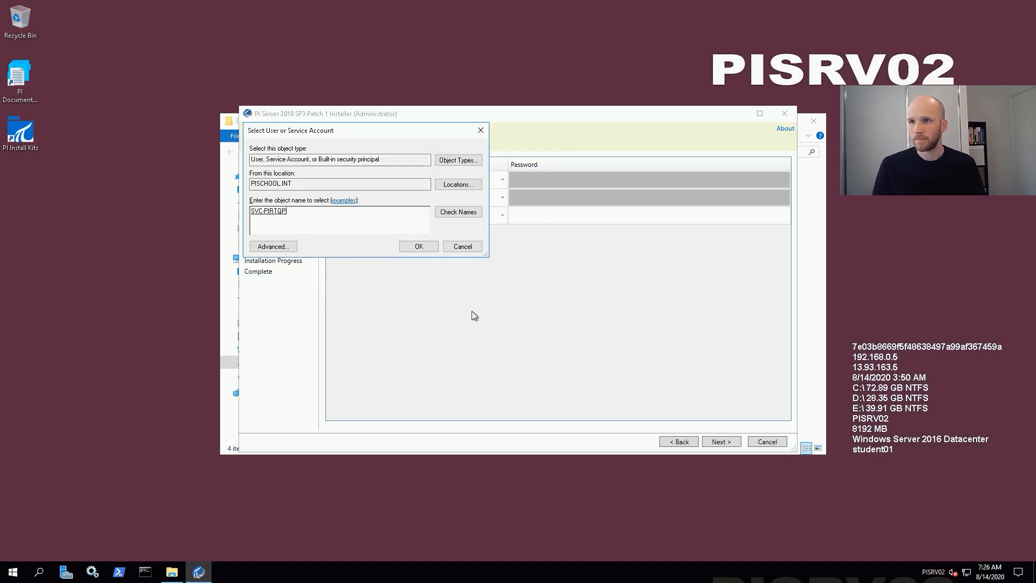
left_click(414, 246)
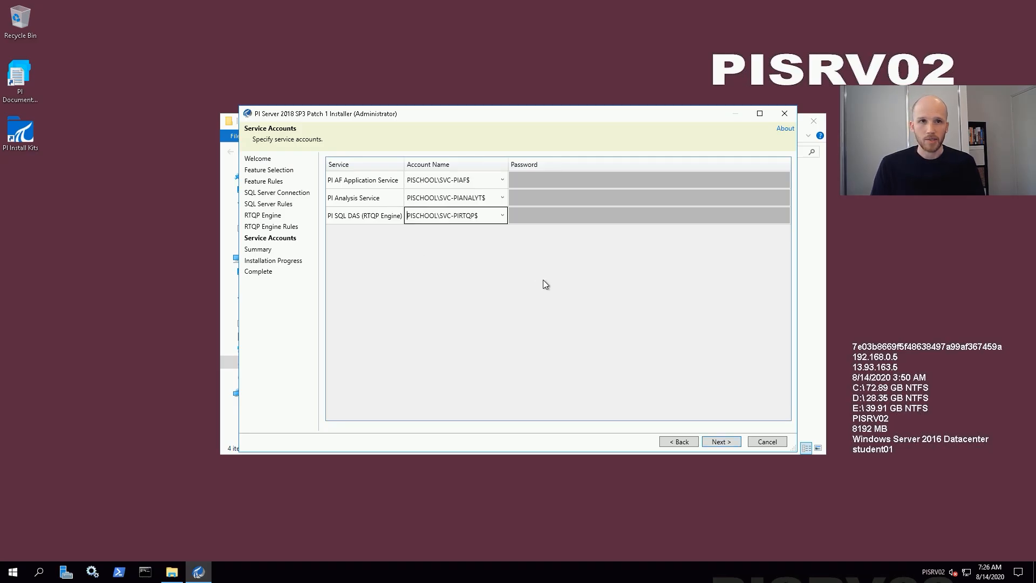
Accept the service accounts, install the selected features from the summary page, and close the installer once it completes
left_click(737, 441)
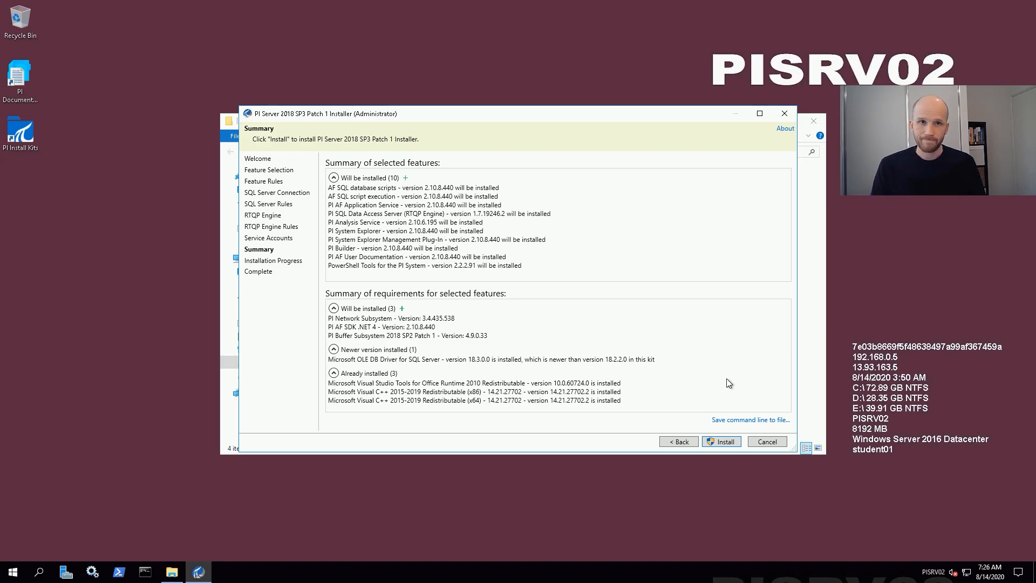
left_click(725, 441)
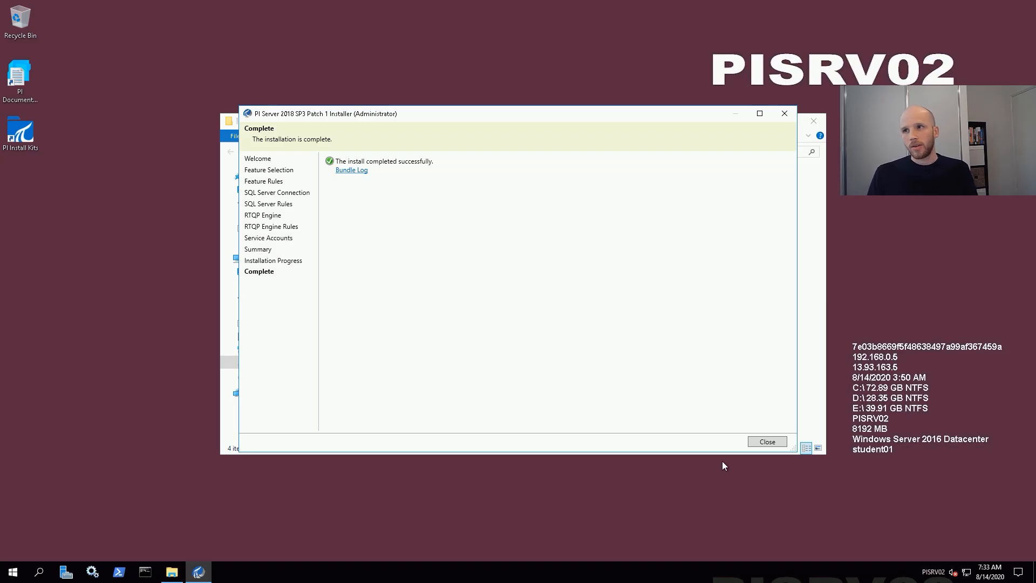
left_click(765, 445)
Check the Program Files and Program Files (x86) folders on the PISystem (D:) drive for the PIPC installation directories
left_click(662, 300)
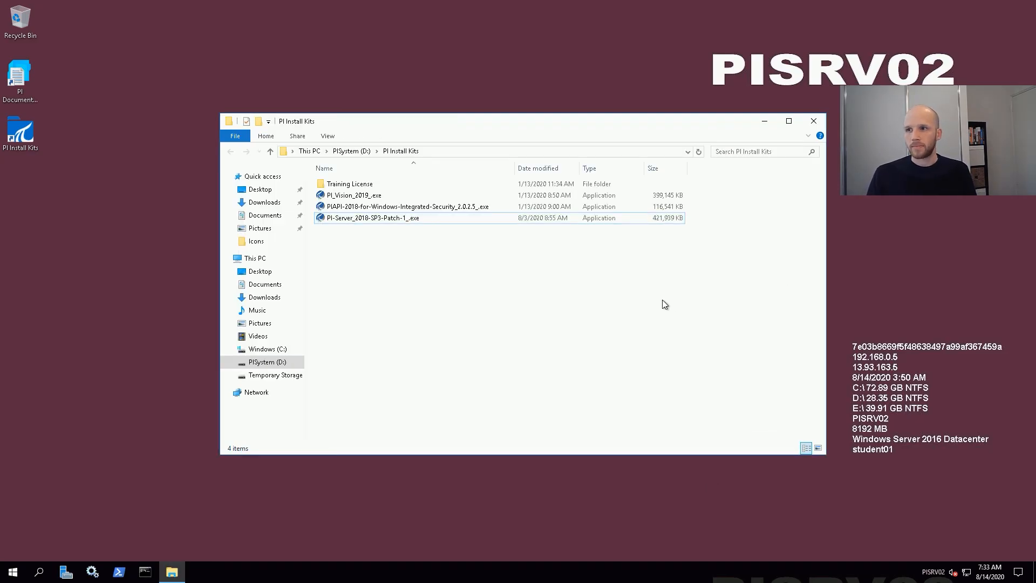
left_click(265, 363)
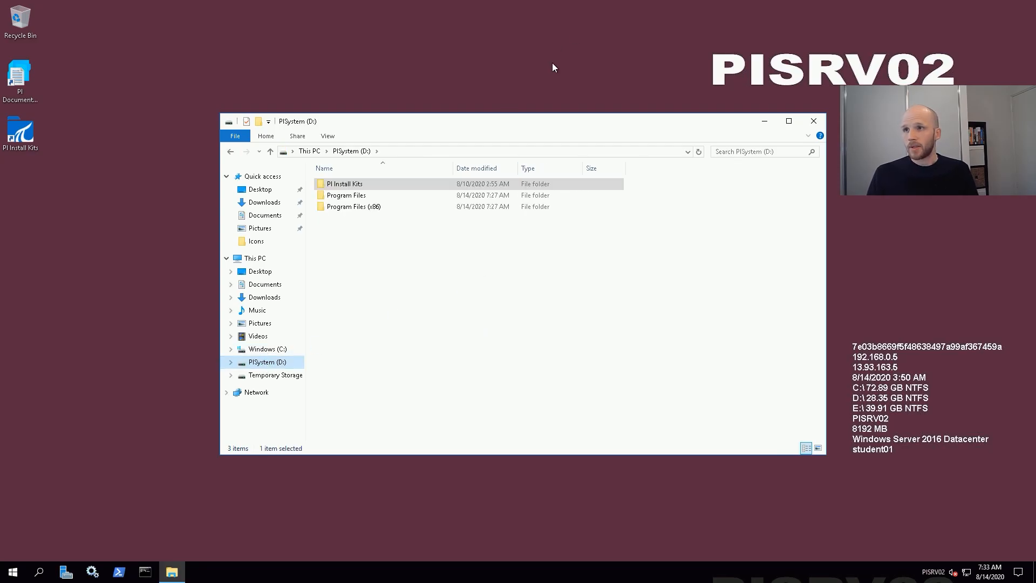
double_click(356, 198)
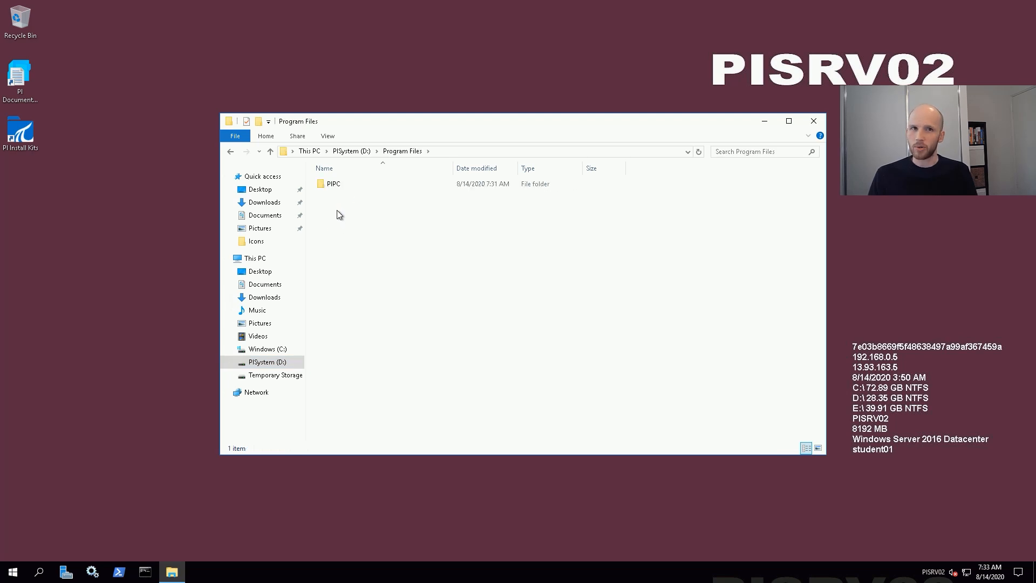
left_click(341, 186)
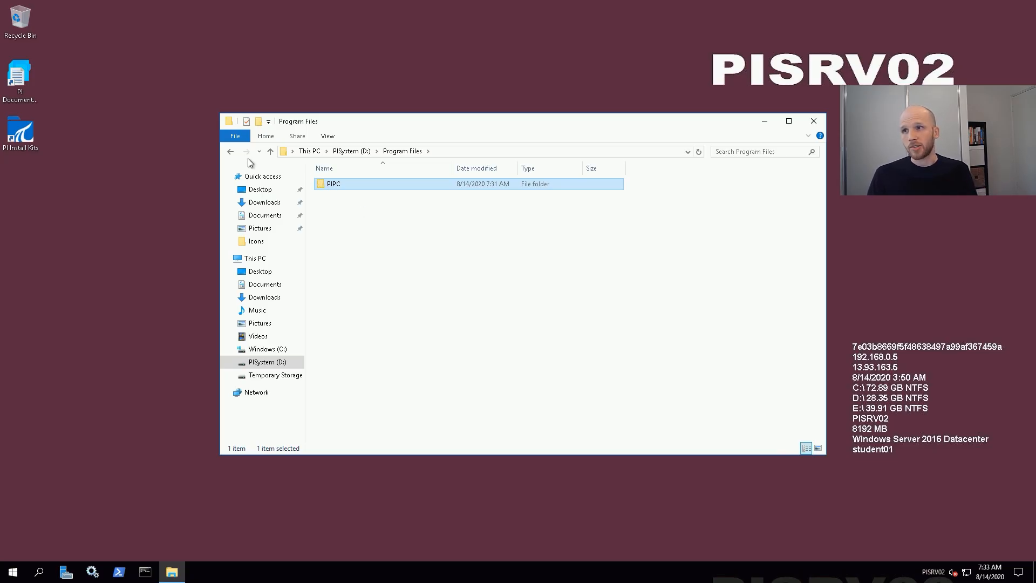
left_click(229, 152)
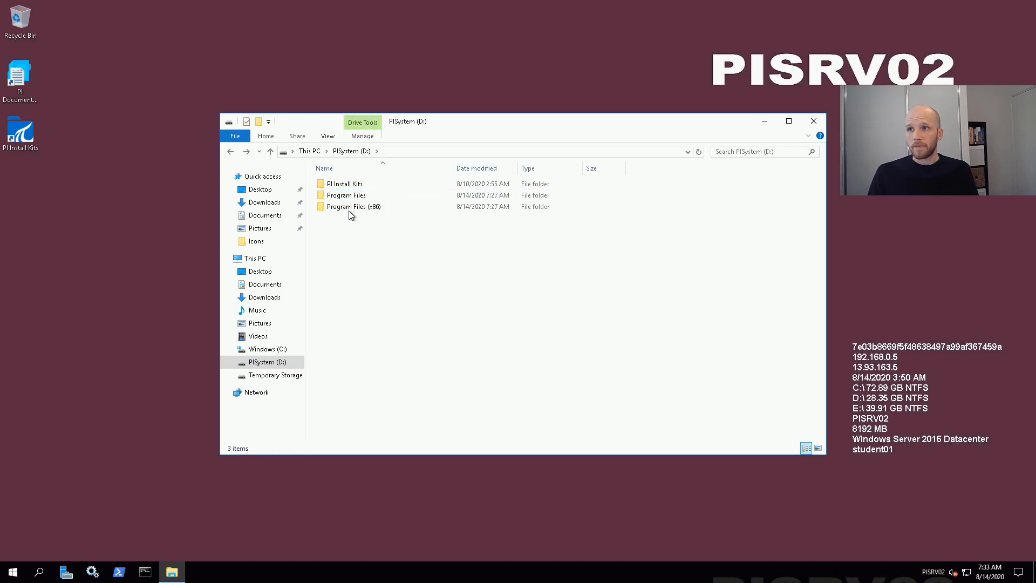
mouse_move(355, 210)
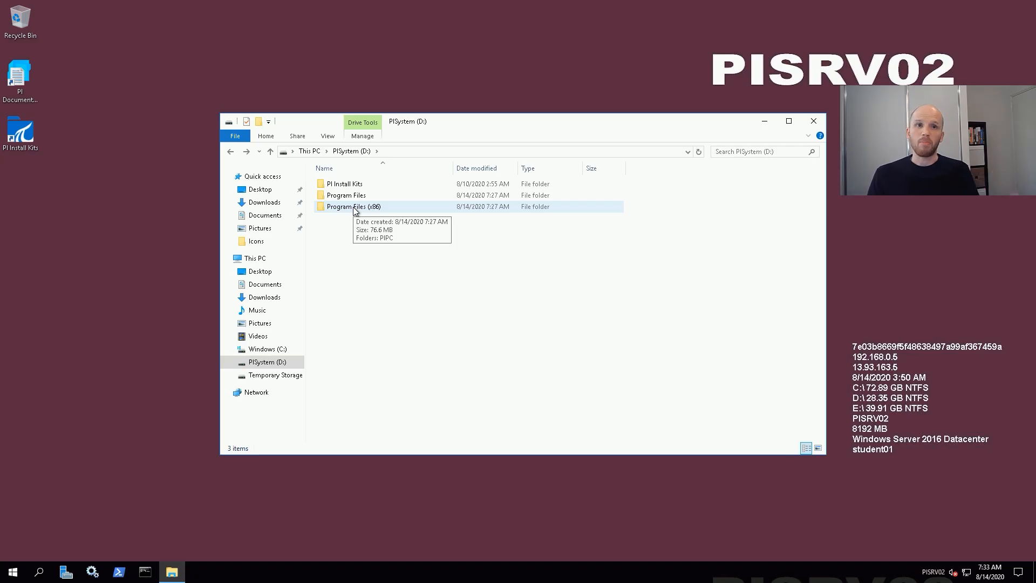
double_click(355, 211)
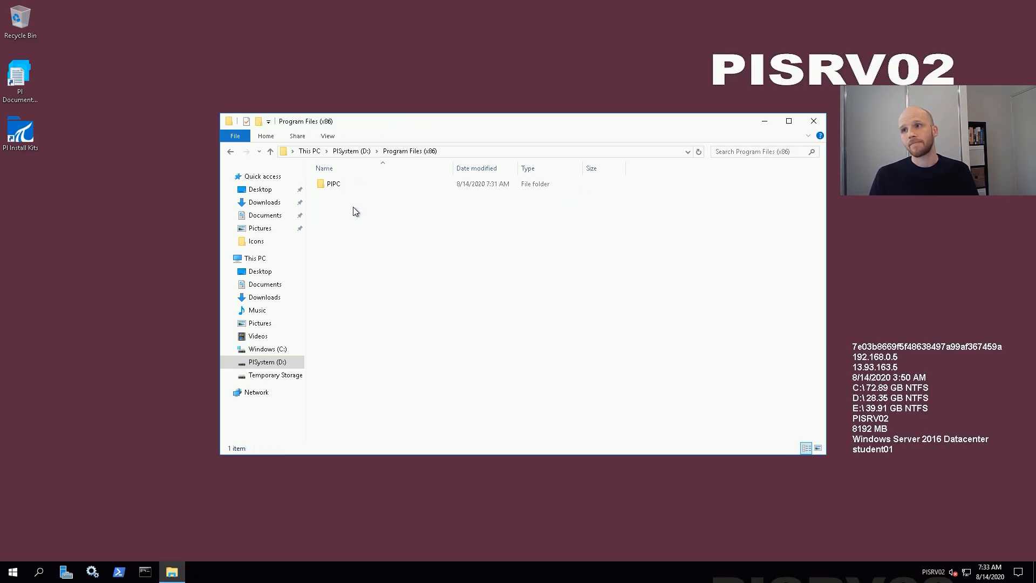
left_click(229, 151)
left_click(453, 267)
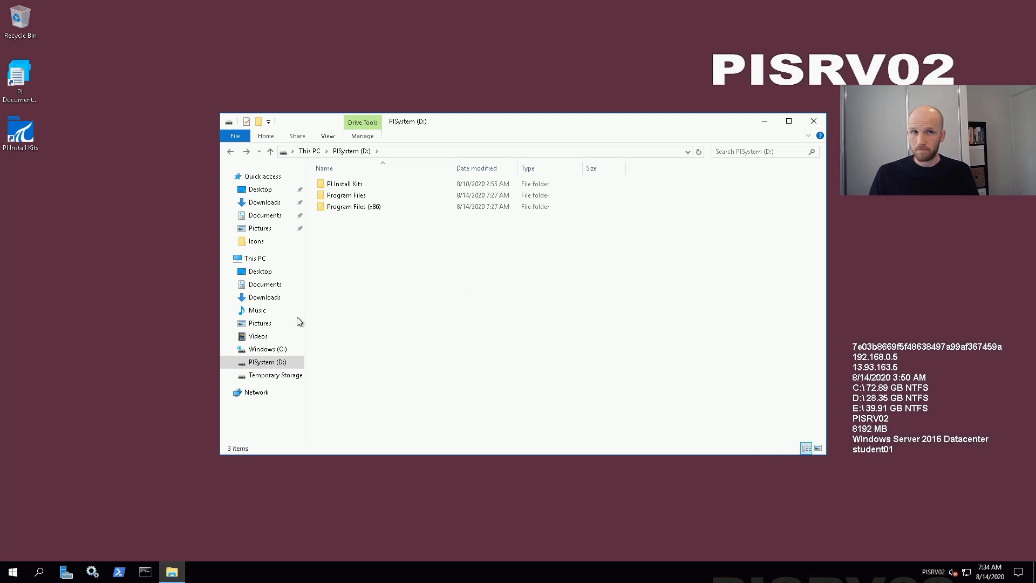
Launch PI System Explorer and create a user database on AF server PISRV02, keeping the default name Database1
left_click(13, 574)
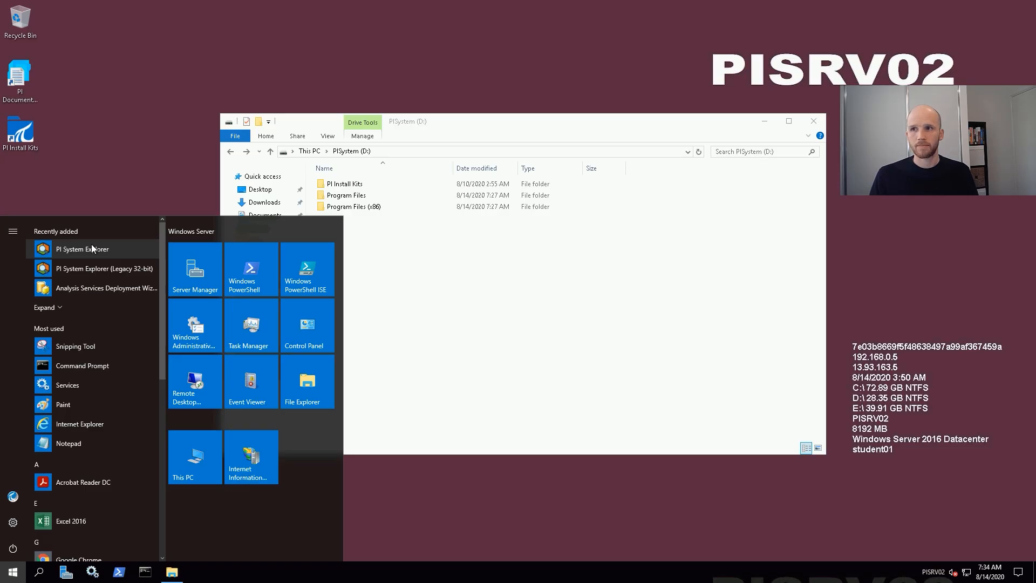
left_click(91, 249)
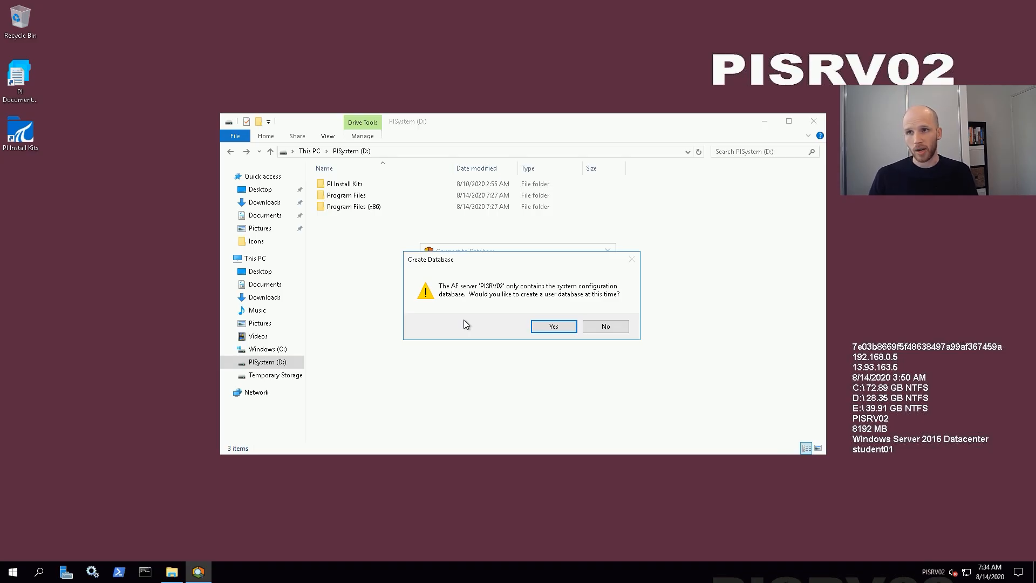
left_click(554, 326)
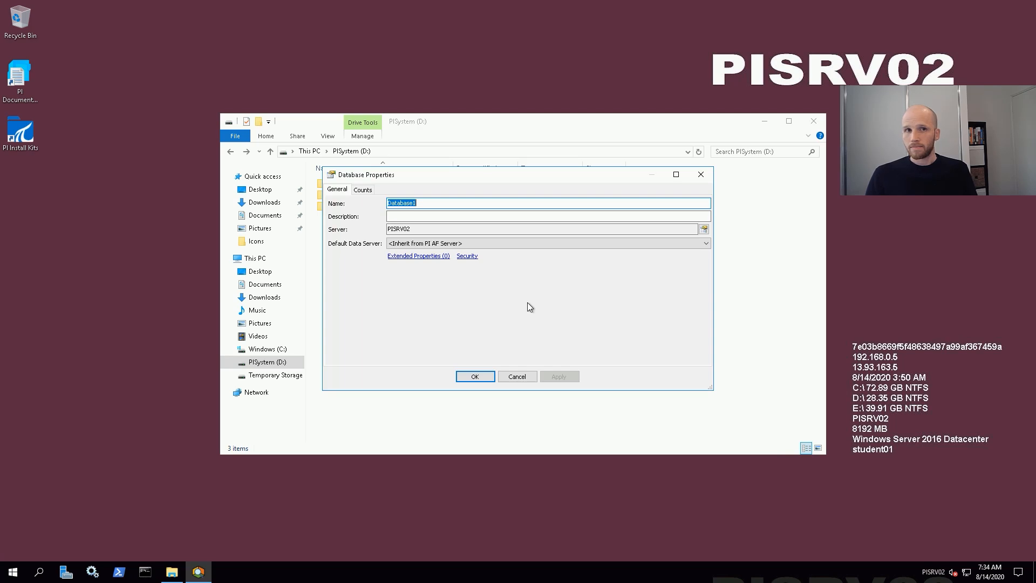
left_click(476, 377)
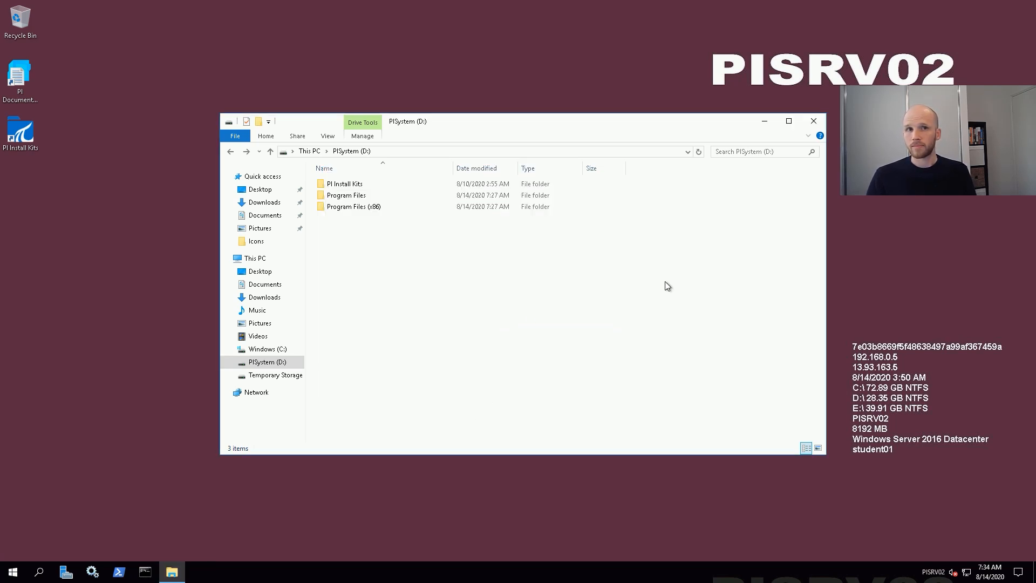